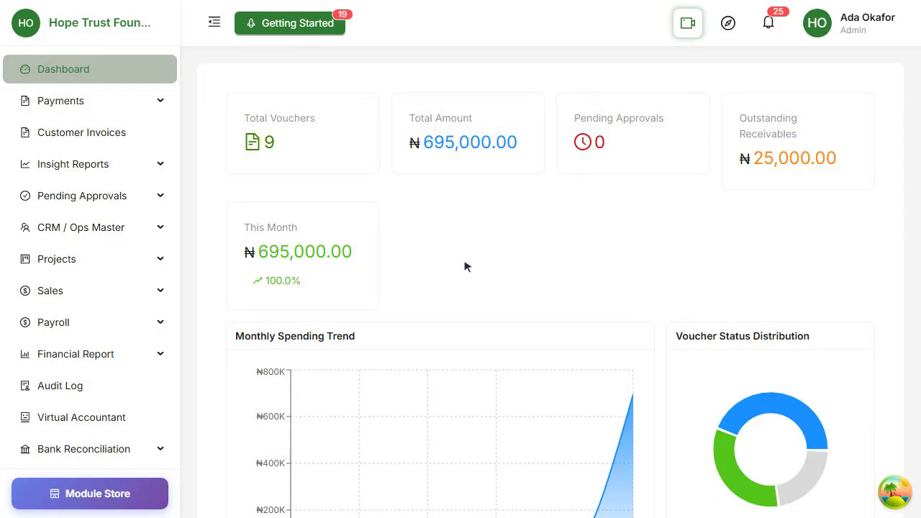
- Expand Donations in the sidebar and open the empty Beneficiaries list
{"action": "scroll", "coordinate": [90, 257], "scroll_direction": "down", "scroll_amount": 3}
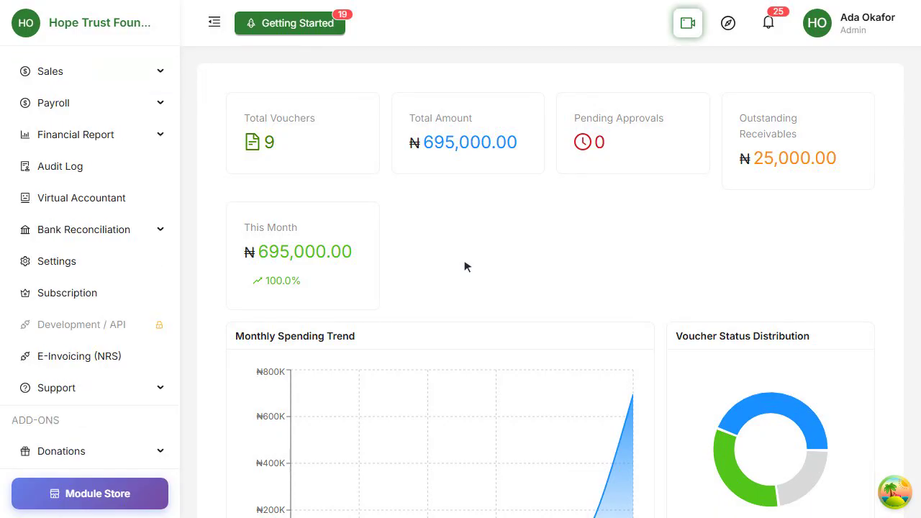
{"action": "left_click", "coordinate": [76, 450]}
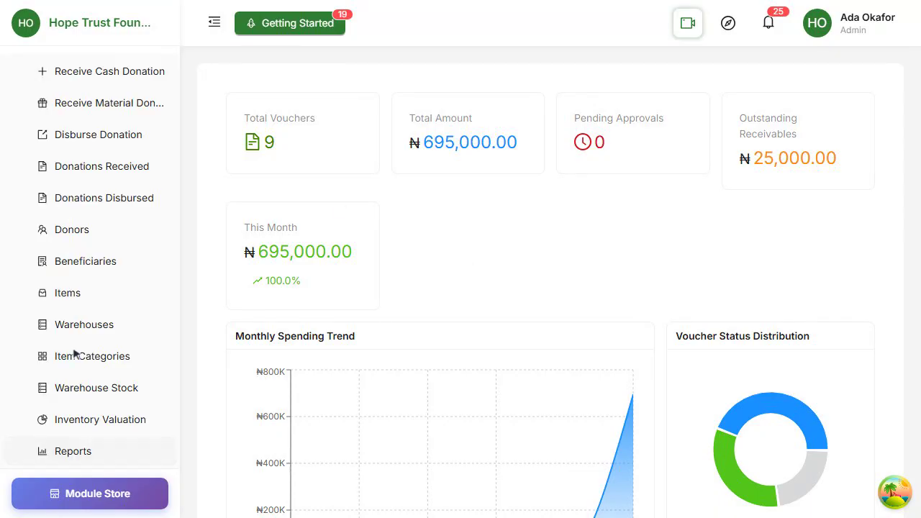
{"action": "left_click", "coordinate": [72, 263]}
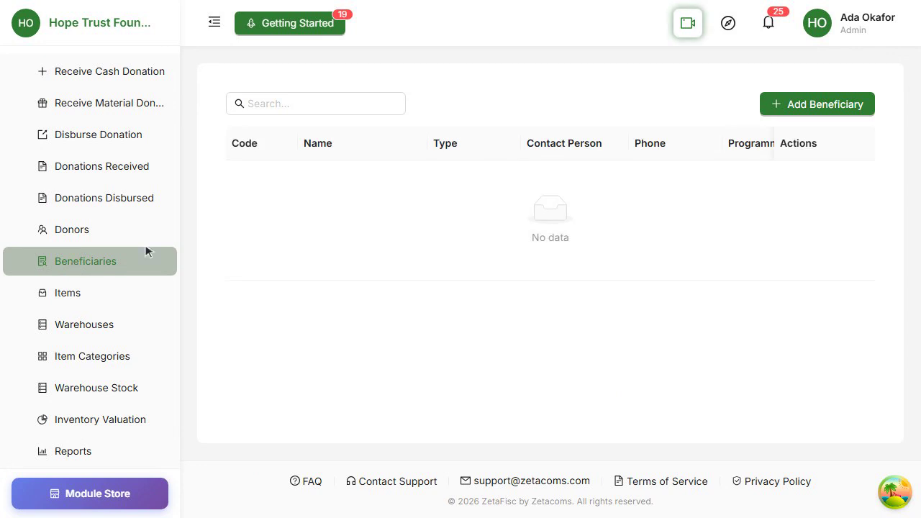
- Start a new Individual beneficiary with the person's name, contact person, phone and email
{"action": "left_click", "coordinate": [814, 105]}
{"action": "left_click", "coordinate": [597, 188]}
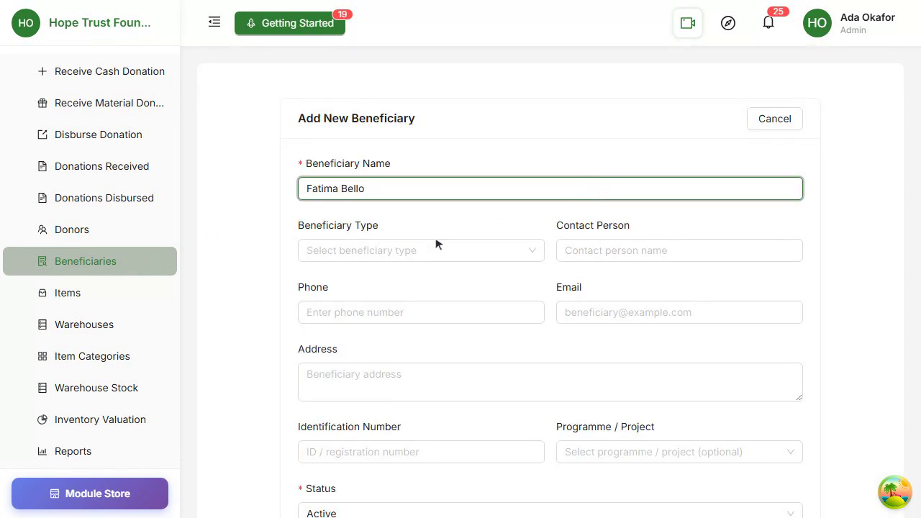
{"action": "left_click", "coordinate": [436, 245]}
{"action": "left_click", "coordinate": [410, 279]}
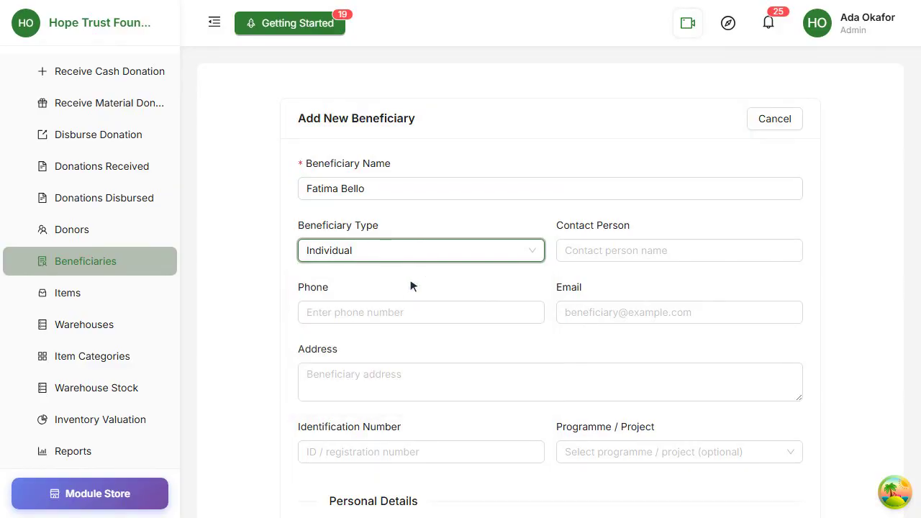
{"action": "left_click", "coordinate": [718, 252]}
{"action": "left_click", "coordinate": [447, 313]}
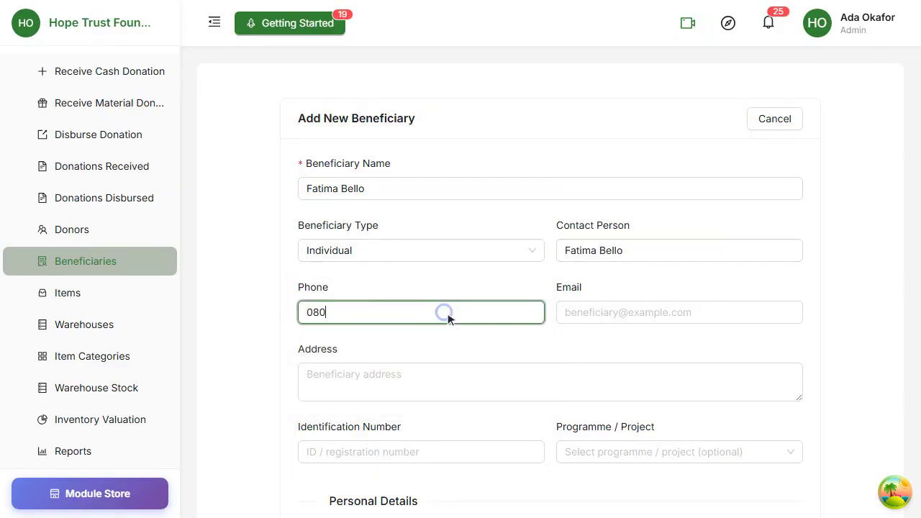
{"action": "left_click", "coordinate": [654, 313]}
{"action": "type", "text": "fatima.bello@example.com"}
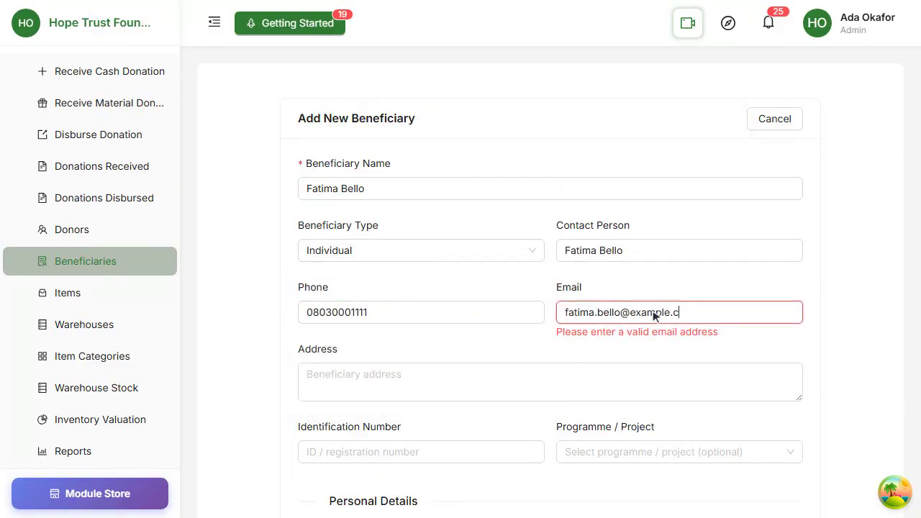
{"action": "scroll", "coordinate": [654, 312], "scroll_direction": "down", "scroll_amount": 2}
{"action": "left_click", "coordinate": [579, 265]}
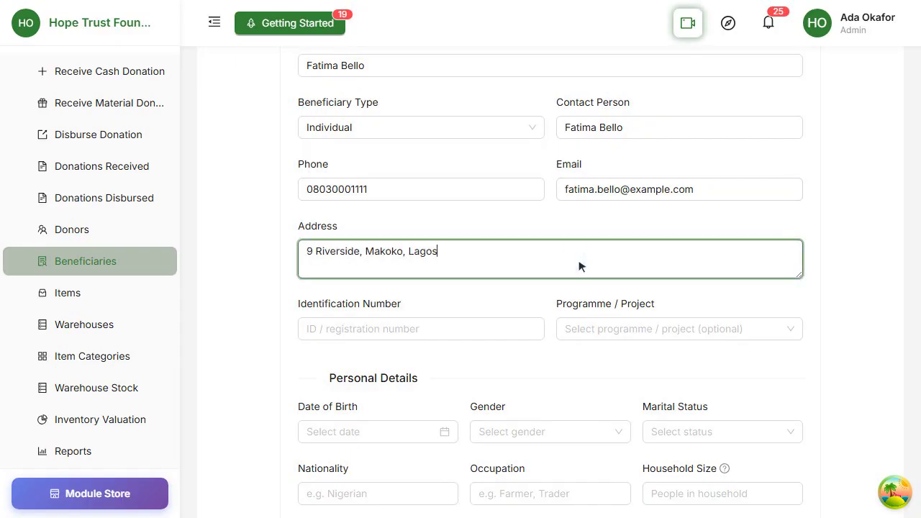
{"action": "left_click", "coordinate": [442, 329]}
{"action": "left_click", "coordinate": [672, 329]}
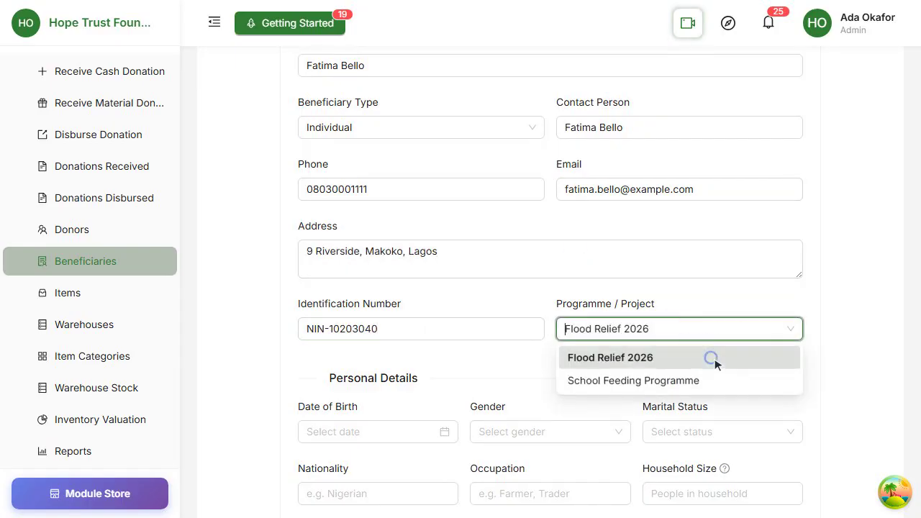
{"action": "left_click", "coordinate": [715, 359]}
{"action": "scroll", "coordinate": [714, 359], "scroll_direction": "down", "scroll_amount": 3}
{"action": "left_click", "coordinate": [360, 260]}
{"action": "type", "text": "03/02/19"}
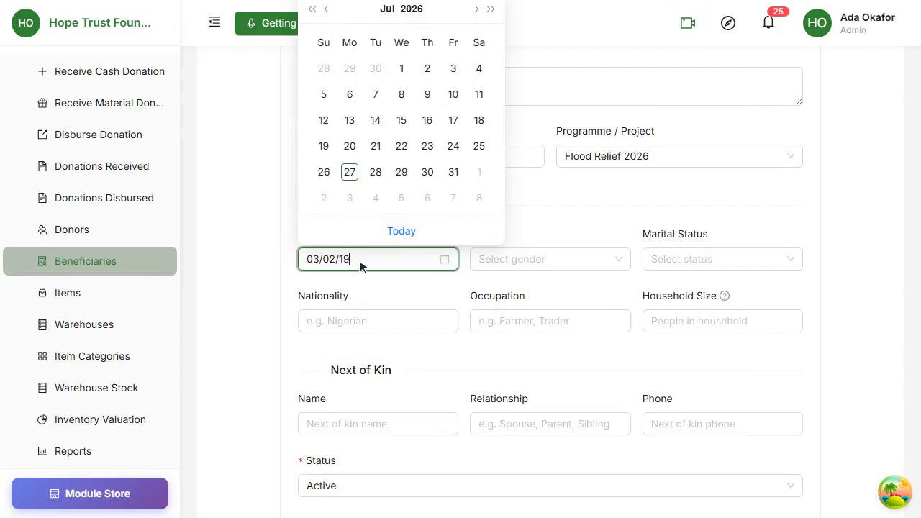
{"action": "type", "text": "88"}
{"action": "key", "text": "Return"}
- Set gender Female, marital status Widowed, nationality Nigerian, occupation Seamstress, household size 5
{"action": "left_click", "coordinate": [541, 259]}
{"action": "left_click", "coordinate": [559, 308]}
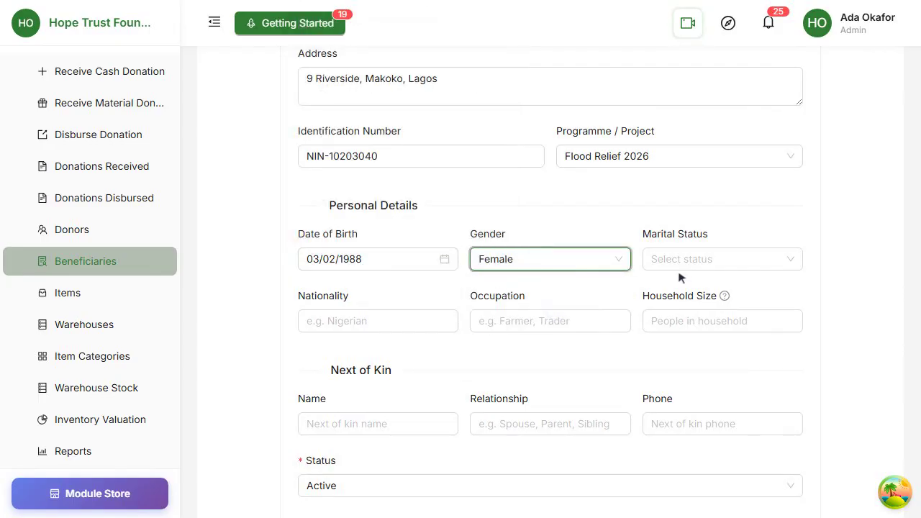
{"action": "left_click", "coordinate": [680, 261]}
{"action": "left_click", "coordinate": [719, 356]}
{"action": "left_click", "coordinate": [397, 322]}
{"action": "type", "text": "Nigerian"}
{"action": "left_click", "coordinate": [561, 324]}
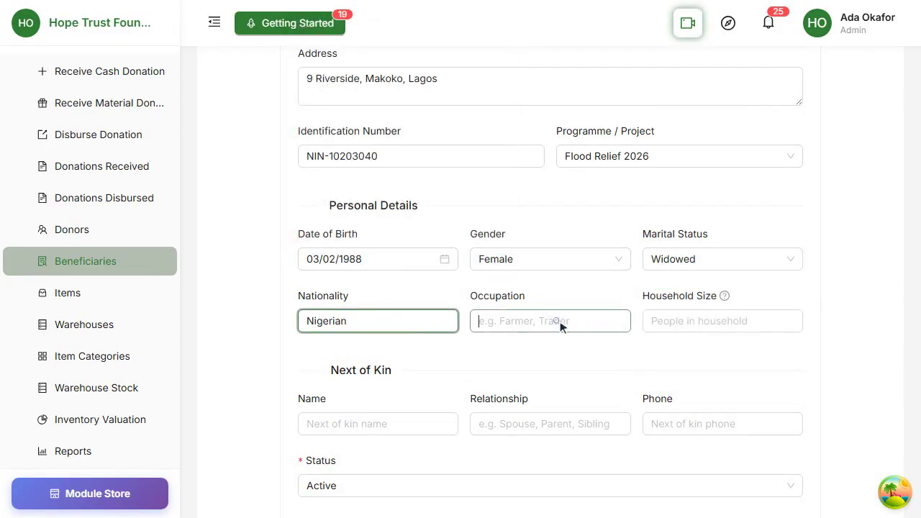
{"action": "type", "text": "Seamstress"}
{"action": "left_click", "coordinate": [717, 322]}
{"action": "type", "text": "5"}
- Enter the next of kin's name, relationship Son and phone, keeping status Active
{"action": "scroll", "coordinate": [718, 323], "scroll_direction": "down", "scroll_amount": 2}
{"action": "left_click", "coordinate": [379, 264]}
{"action": "left_click", "coordinate": [566, 264]}
{"action": "type", "text": "Son"}
{"action": "left_click", "coordinate": [711, 262]}
{"action": "left_click", "coordinate": [575, 321]}
{"action": "left_click", "coordinate": [521, 351]}
- Note her as a widowed mother of four on the relief programme, create her, and return to Beneficiaries
{"action": "scroll", "coordinate": [502, 358], "scroll_direction": "down", "scroll_amount": 2}
{"action": "left_click", "coordinate": [533, 312]}
{"action": "type", "text": "Widowed mother of four on the relief programme."}
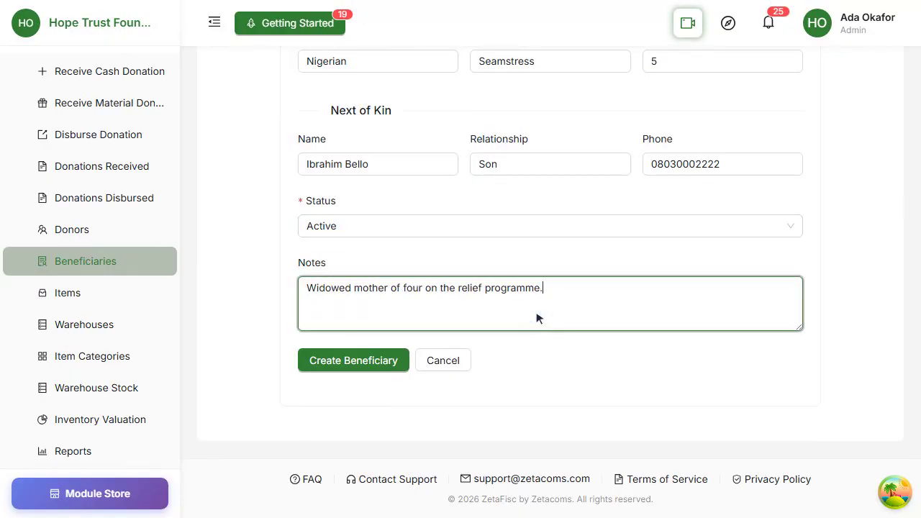
{"action": "left_click", "coordinate": [368, 359]}
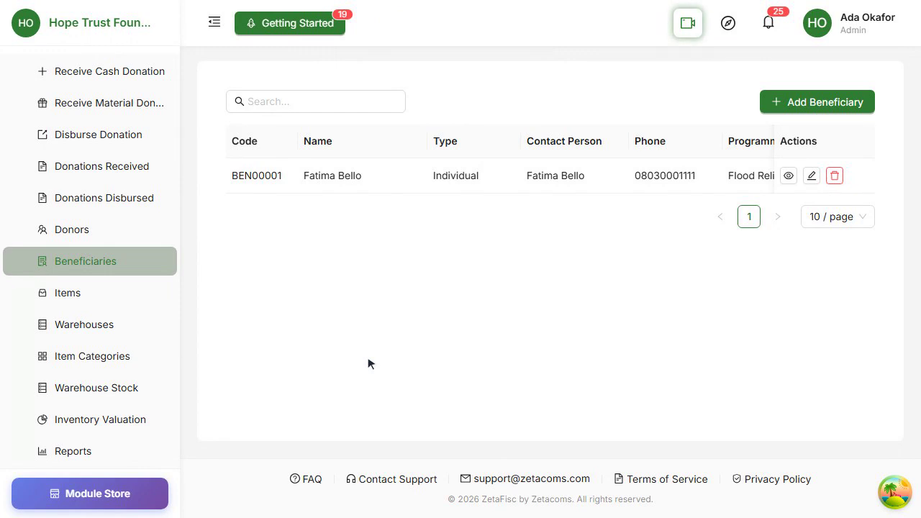
{"action": "left_click", "coordinate": [71, 290]}
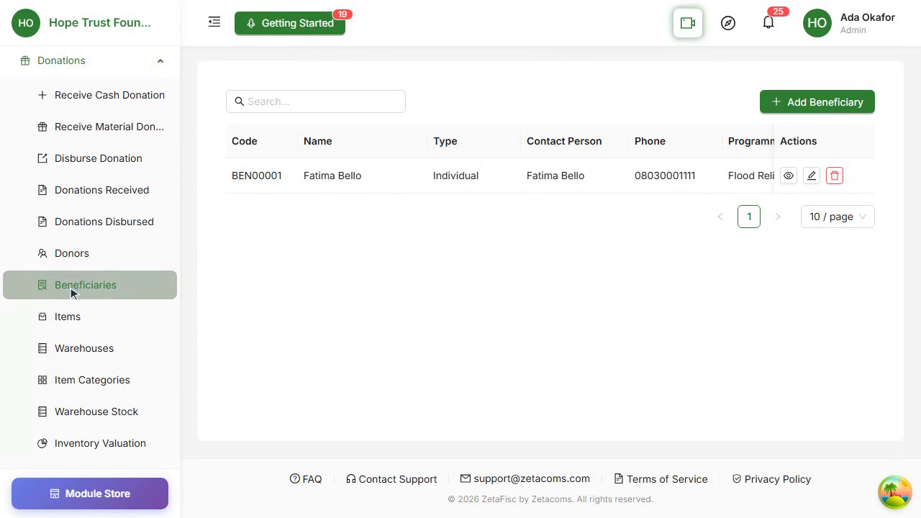
- Start a School beneficiary named Sunrise Academy with its head teacher contact, phone and email
{"action": "left_click", "coordinate": [818, 105]}
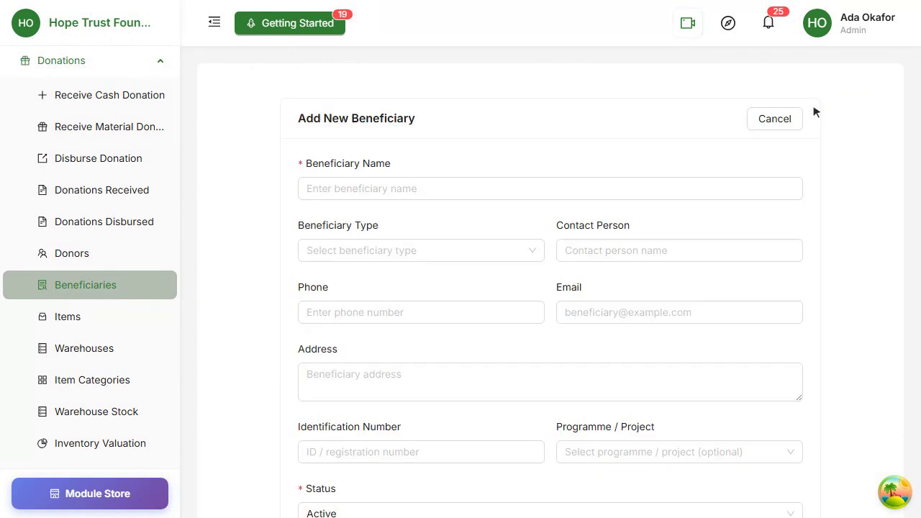
{"action": "left_click", "coordinate": [576, 193]}
{"action": "type", "text": "Sunrise Academy"}
{"action": "left_click", "coordinate": [436, 249]}
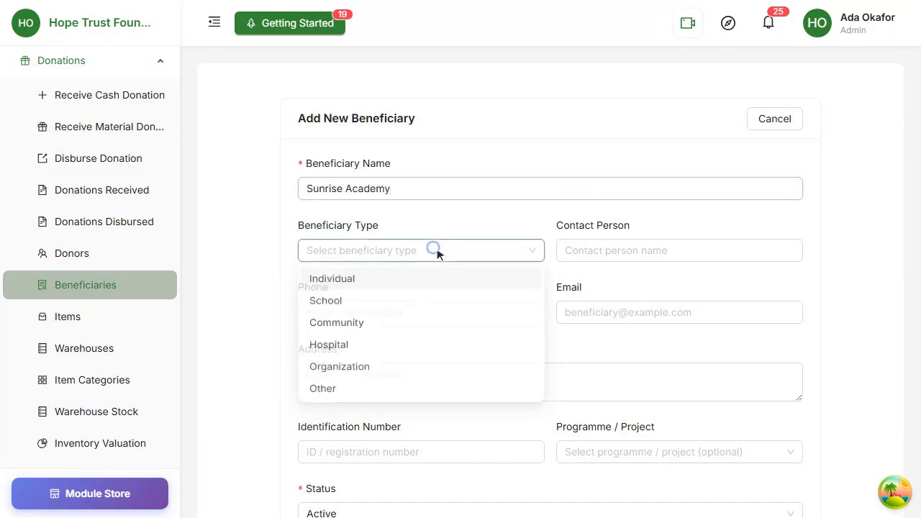
{"action": "left_click", "coordinate": [441, 305]}
{"action": "left_click", "coordinate": [699, 251]}
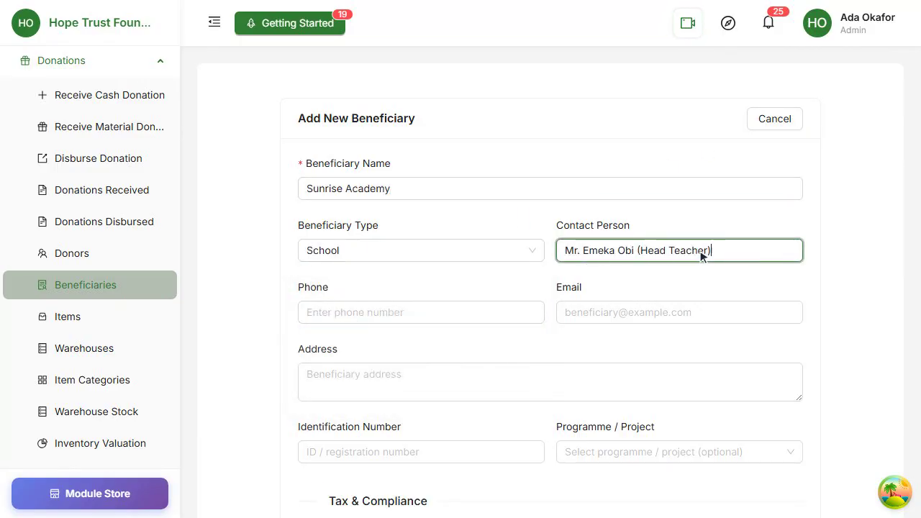
{"action": "left_click", "coordinate": [479, 312]}
{"action": "left_click", "coordinate": [672, 317]}
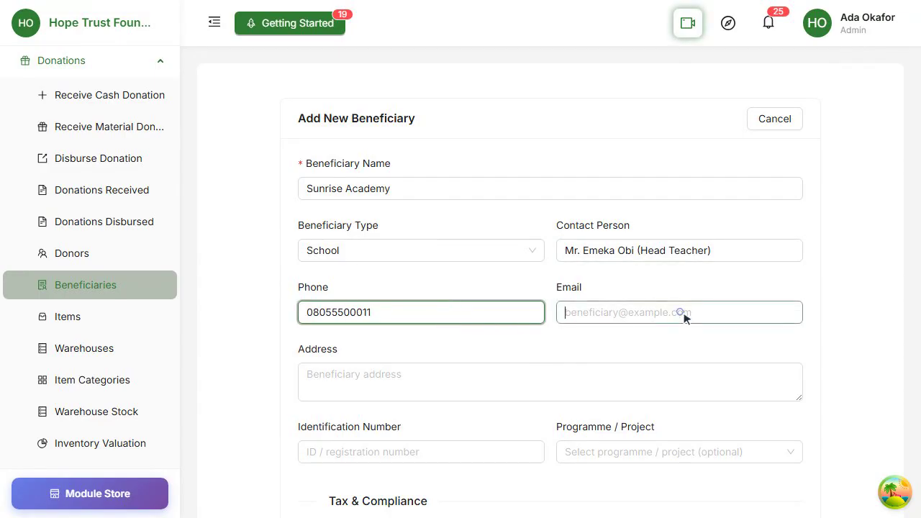
- Enter the school's address and registration identifier, and assign it to Flood Relief 2026
{"action": "scroll", "coordinate": [684, 312], "scroll_direction": "down", "scroll_amount": 2}
{"action": "left_click", "coordinate": [595, 271]}
{"action": "left_click", "coordinate": [458, 328]}
{"action": "type", "text": "REG-SCH-0101"}
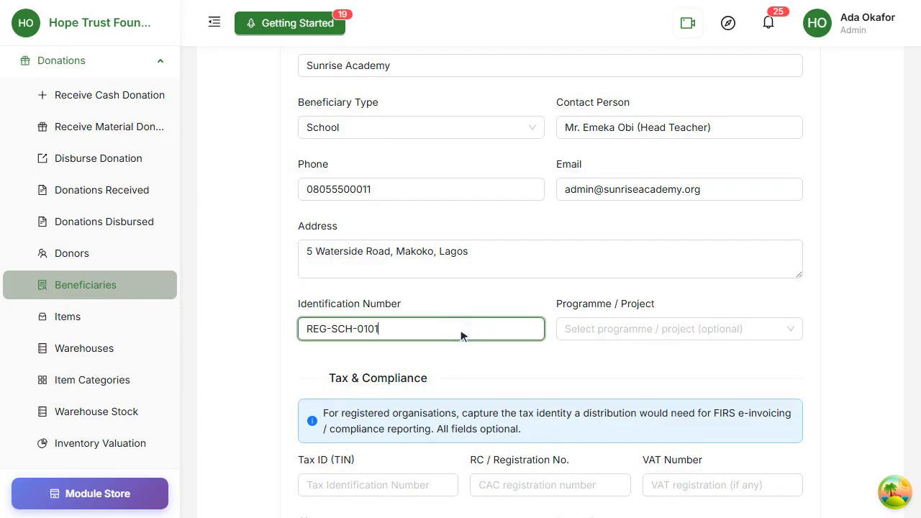
{"action": "left_click", "coordinate": [662, 329]}
{"action": "left_click", "coordinate": [650, 360]}
- Fill in the school's TIN, RC and VAT numbers, city and postal zone
{"action": "scroll", "coordinate": [650, 362], "scroll_direction": "down", "scroll_amount": 3}
{"action": "left_click", "coordinate": [372, 259]}
{"action": "left_click", "coordinate": [563, 259]}
{"action": "type", "text": "RC-778992"}
{"action": "left_click", "coordinate": [714, 257]}
{"action": "left_click", "coordinate": [396, 320]}
{"action": "type", "text": "Lagos"}
{"action": "left_click", "coordinate": [693, 322]}
{"action": "type", "text": "101241"}
- Keep status Active, note 'Community primary school on the feeding programme.', create it, and return to Beneficiaries
{"action": "scroll", "coordinate": [697, 326], "scroll_direction": "down", "scroll_amount": 2}
{"action": "left_click", "coordinate": [519, 267]}
{"action": "left_click", "coordinate": [545, 291]}
{"action": "left_click", "coordinate": [514, 335]}
{"action": "type", "text": "Community primary school on the feeding programme."}
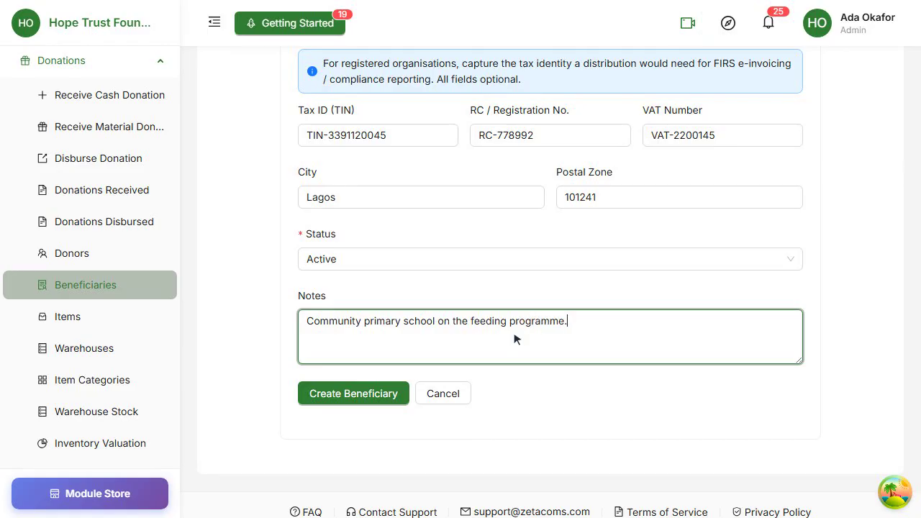
{"action": "scroll", "coordinate": [515, 337], "scroll_direction": "down", "scroll_amount": 1}
{"action": "left_click", "coordinate": [373, 362]}
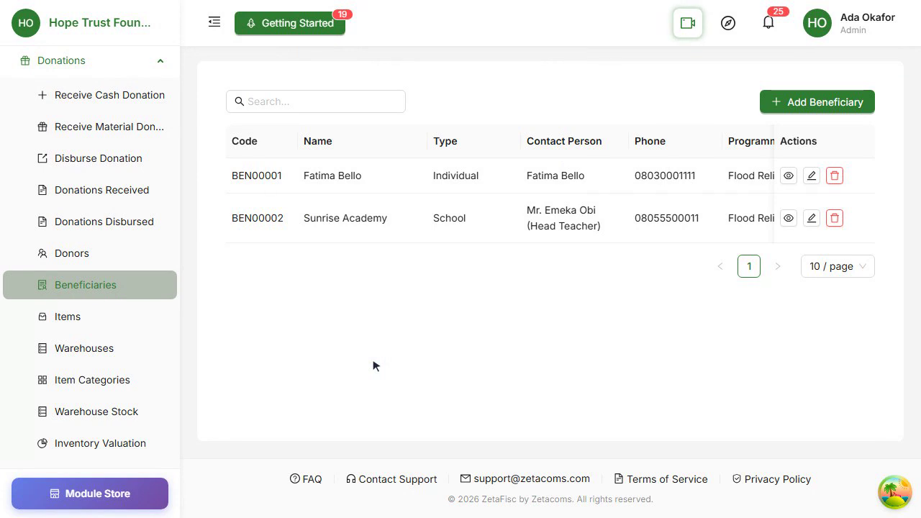
{"action": "left_click", "coordinate": [75, 284]}
- Start a Community beneficiary named Ajegunle Community Association with its contact person, phone and email
{"action": "left_click", "coordinate": [827, 106]}
{"action": "left_click", "coordinate": [610, 190]}
{"action": "type", "text": "Ajegunle Community Association"}
{"action": "left_click", "coordinate": [519, 251]}
{"action": "left_click", "coordinate": [440, 324]}
{"action": "left_click", "coordinate": [677, 252]}
{"action": "left_click", "coordinate": [422, 319]}
{"action": "left_click", "coordinate": [684, 317]}
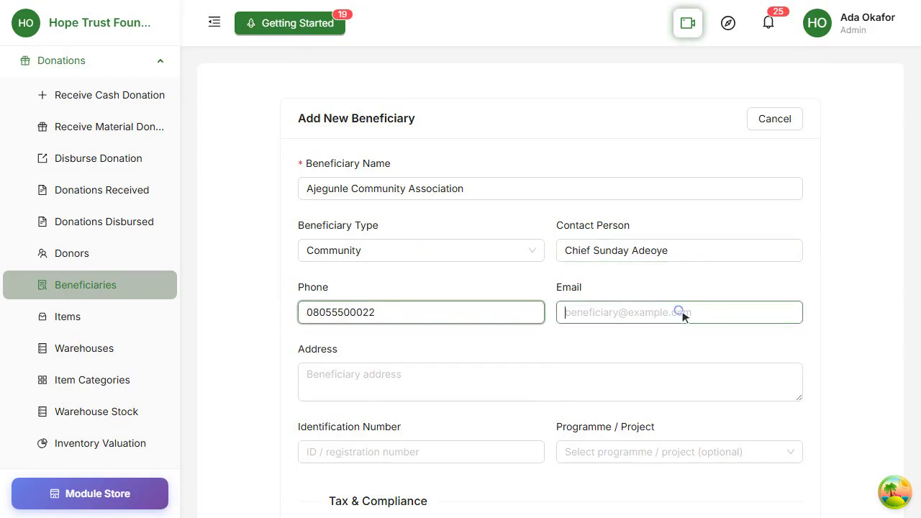
- Enter the association's address and identification number, and assign it to Flood Relief 2026
{"action": "scroll", "coordinate": [683, 317], "scroll_direction": "down", "scroll_amount": 2}
{"action": "left_click", "coordinate": [547, 258]}
{"action": "type", "text": "Community Hall, Ajegunle, Lagos"}
{"action": "left_click", "coordinate": [424, 329]}
{"action": "type", "text": "REG-COM-004"}
{"action": "left_click", "coordinate": [658, 329]}
{"action": "left_click", "coordinate": [684, 356]}
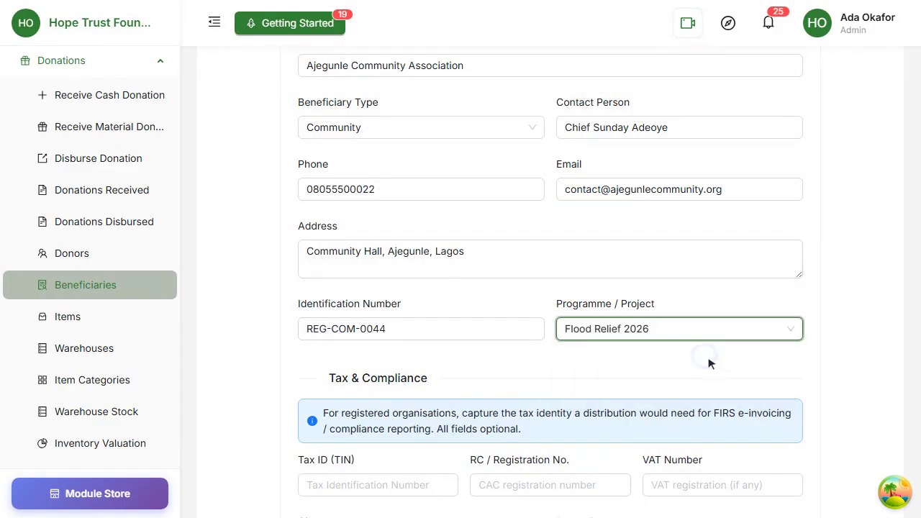
- Fill in the association's TIN, RC and VAT numbers, city and postal zone
{"action": "scroll", "coordinate": [633, 339], "scroll_direction": "down", "scroll_amount": 3}
{"action": "left_click", "coordinate": [379, 260]}
{"action": "left_click", "coordinate": [533, 260]}
{"action": "type", "text": "RC-556677"}
{"action": "left_click", "coordinate": [731, 260]}
{"action": "left_click", "coordinate": [444, 322]}
{"action": "type", "text": "Lagos"}
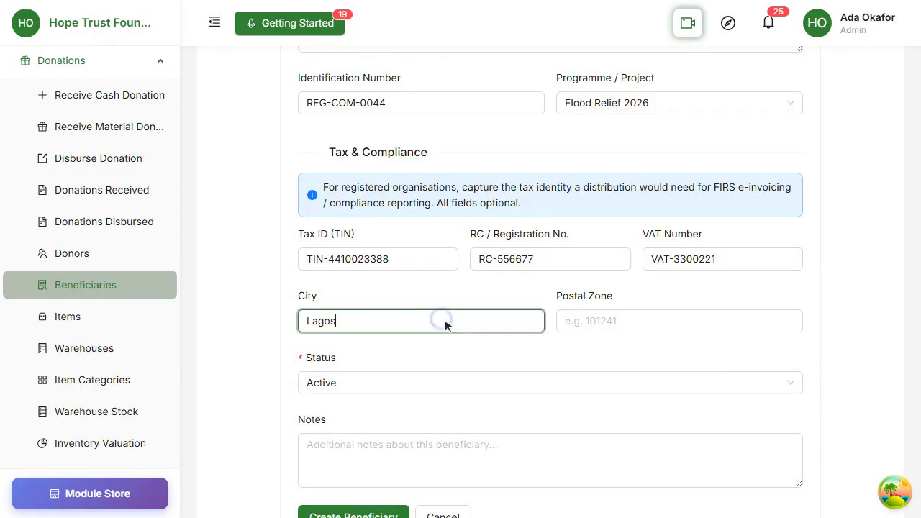
{"action": "left_click", "coordinate": [643, 325]}
{"action": "type", "text": "102212"}
- Keep status Active, note it hosts the water and sanitation project, create it, and return to Beneficiaries
{"action": "scroll", "coordinate": [693, 323], "scroll_direction": "down", "scroll_amount": 2}
{"action": "left_click", "coordinate": [557, 261]}
{"action": "left_click", "coordinate": [589, 288]}
{"action": "left_click", "coordinate": [510, 334]}
{"action": "type", "text": "Host community for the water and sanita"}
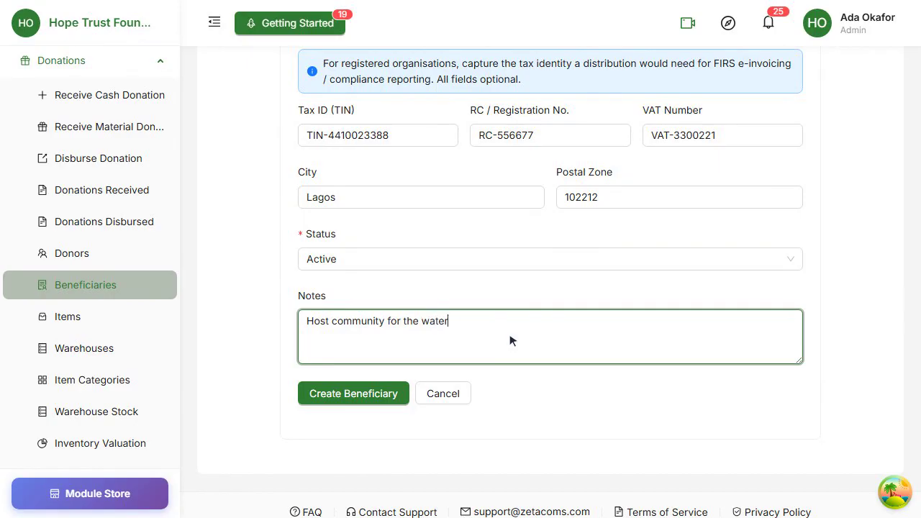
{"action": "scroll", "coordinate": [510, 336], "scroll_direction": "down", "scroll_amount": 1}
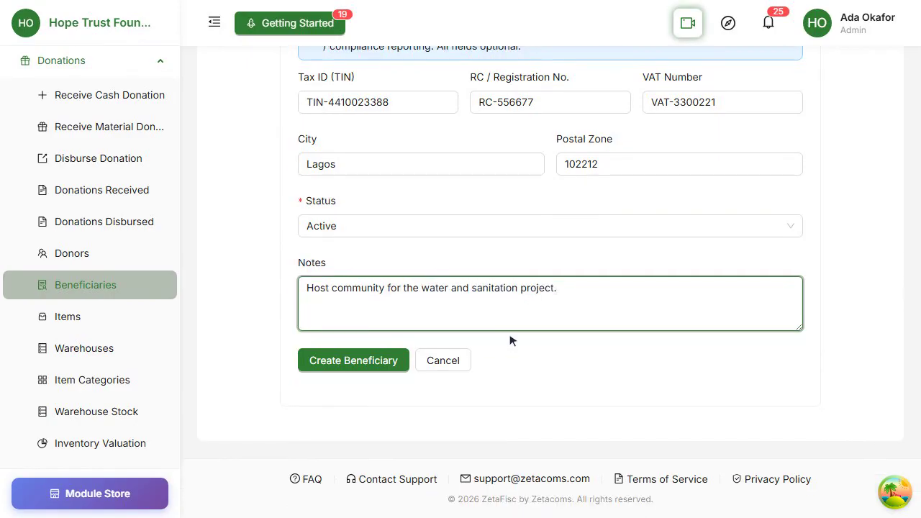
{"action": "left_click", "coordinate": [353, 360]}
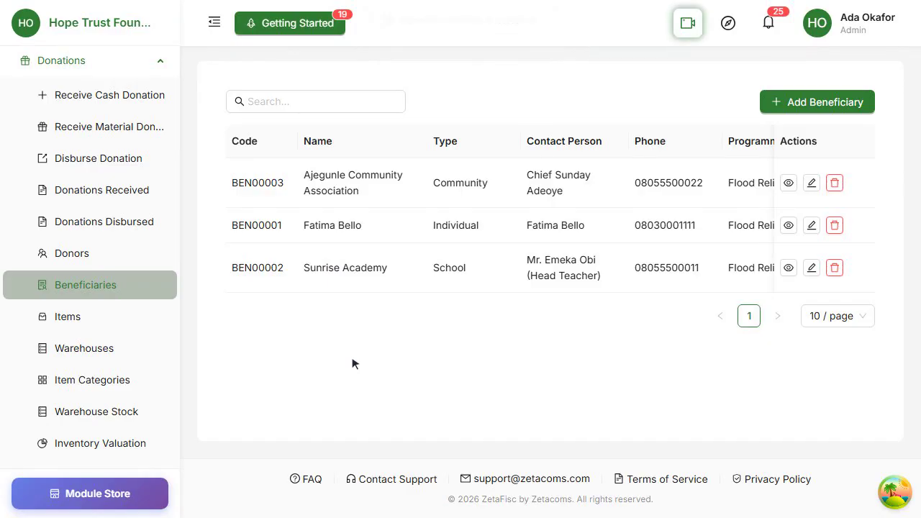
{"action": "left_click", "coordinate": [73, 286]}
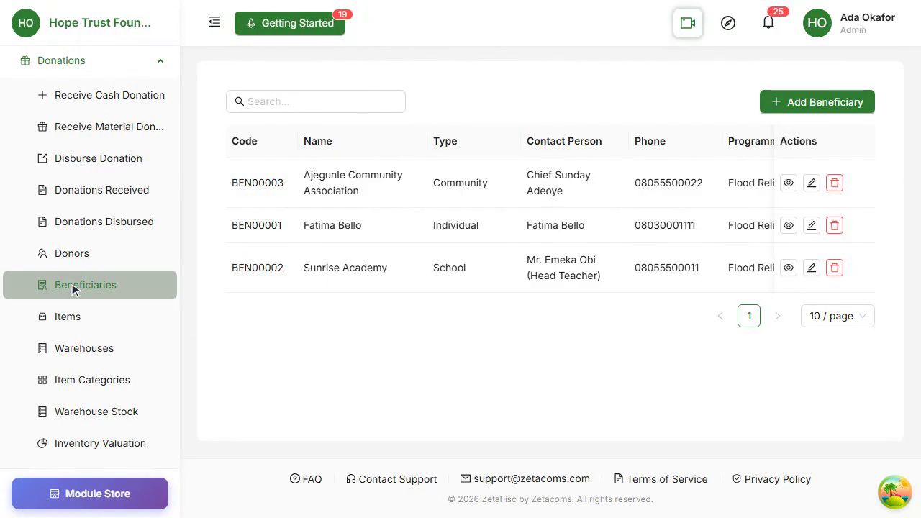
- Start a new beneficiary named St. Mary's Clinic, type Hospital, with contact person, phone and e-mail
{"action": "left_click", "coordinate": [841, 107]}
{"action": "left_click", "coordinate": [623, 181]}
{"action": "type", "text": "St. Mary"}
{"action": "left_click", "coordinate": [418, 250]}
{"action": "left_click", "coordinate": [391, 348]}
{"action": "left_click", "coordinate": [653, 250]}
{"action": "left_click", "coordinate": [443, 313]}
{"action": "left_click", "coordinate": [668, 313]}
- Enter the clinic's street address and registration ID, and assign it to Flood Relief 2026
{"action": "scroll", "coordinate": [672, 317], "scroll_direction": "down", "scroll_amount": 2}
{"action": "left_click", "coordinate": [614, 261]}
{"action": "left_click", "coordinate": [431, 330]}
{"action": "type", "text": "REG-HOS-0210"}
{"action": "left_click", "coordinate": [658, 328]}
{"action": "left_click", "coordinate": [634, 356]}
- Fill in the clinic's tax ID, RC and VAT numbers, city Lagos and postal zone
{"action": "scroll", "coordinate": [624, 353], "scroll_direction": "down", "scroll_amount": 3}
{"action": "left_click", "coordinate": [364, 267]}
{"action": "left_click", "coordinate": [555, 259]}
{"action": "type", "text": "RC-334455"}
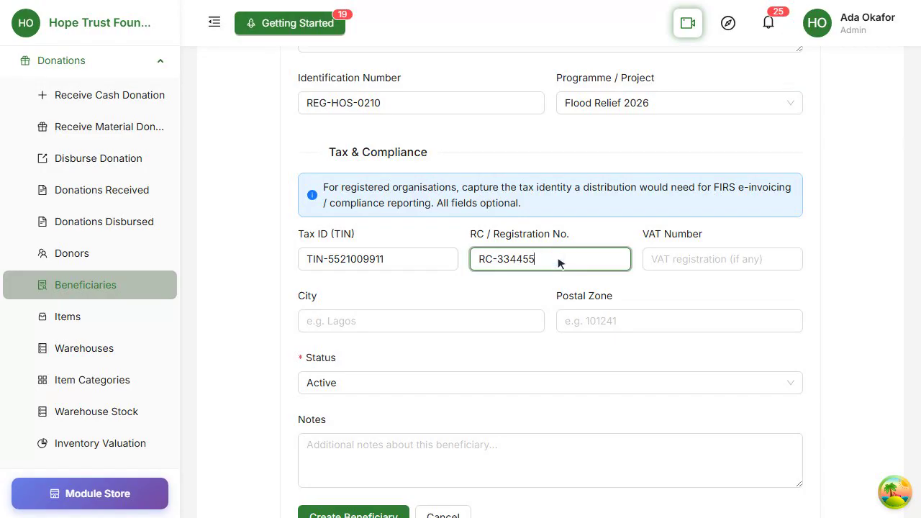
{"action": "left_click", "coordinate": [746, 259]}
{"action": "left_click", "coordinate": [437, 321]}
{"action": "type", "text": "Lagos"}
{"action": "left_click", "coordinate": [692, 322]}
{"action": "type", "text": "101212"}
- Keep status Active, add the note 'Partner clinic for the maternal health outreach.' and save
{"action": "scroll", "coordinate": [693, 324], "scroll_direction": "down", "scroll_amount": 3}
{"action": "left_click", "coordinate": [554, 260]}
{"action": "left_click", "coordinate": [510, 288]}
{"action": "left_click", "coordinate": [598, 332]}
{"action": "type", "text": "Partner clinic for the maternal health outreach."}
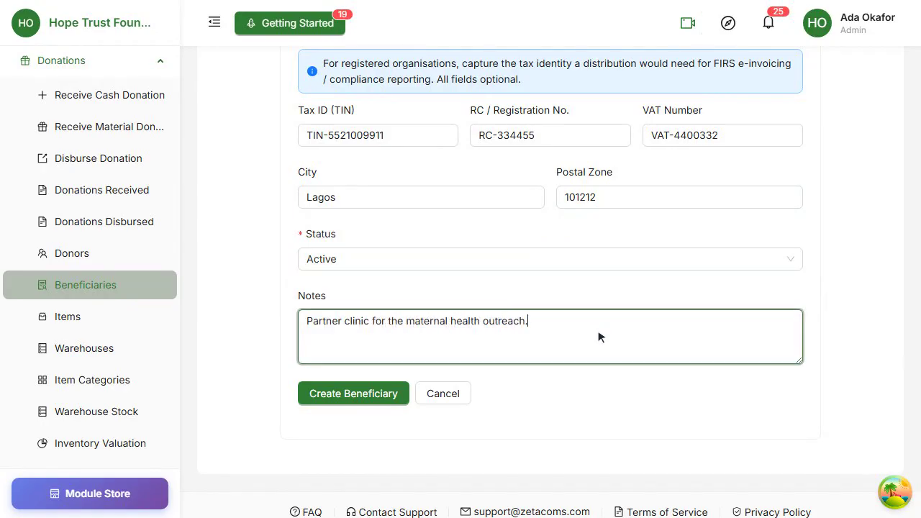
{"action": "scroll", "coordinate": [575, 337], "scroll_direction": "down", "scroll_amount": 1}
{"action": "left_click", "coordinate": [365, 359]}
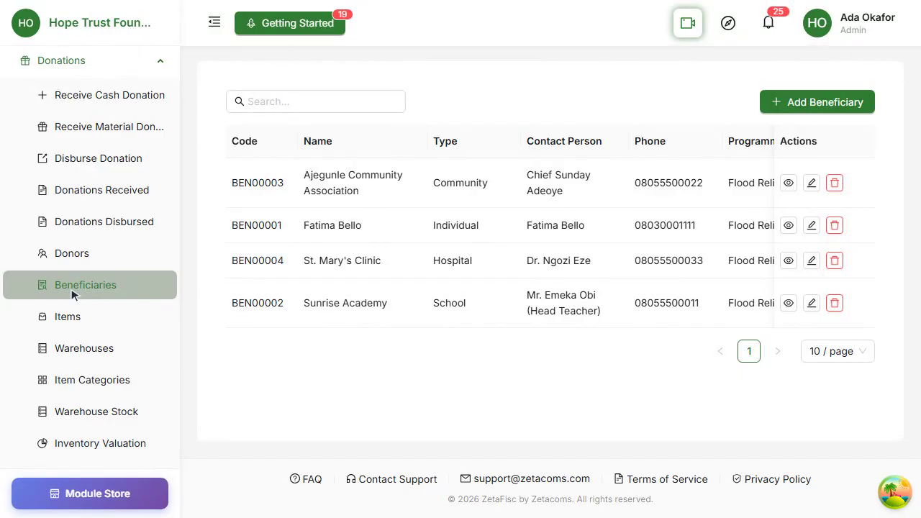
{"action": "left_click", "coordinate": [823, 106]}
- Name the beneficiary Helping Hands Initiative, type Organization, with contact person, phone and e-mail
{"action": "left_click", "coordinate": [495, 189]}
{"action": "type", "text": "Helping Hands Initiative"}
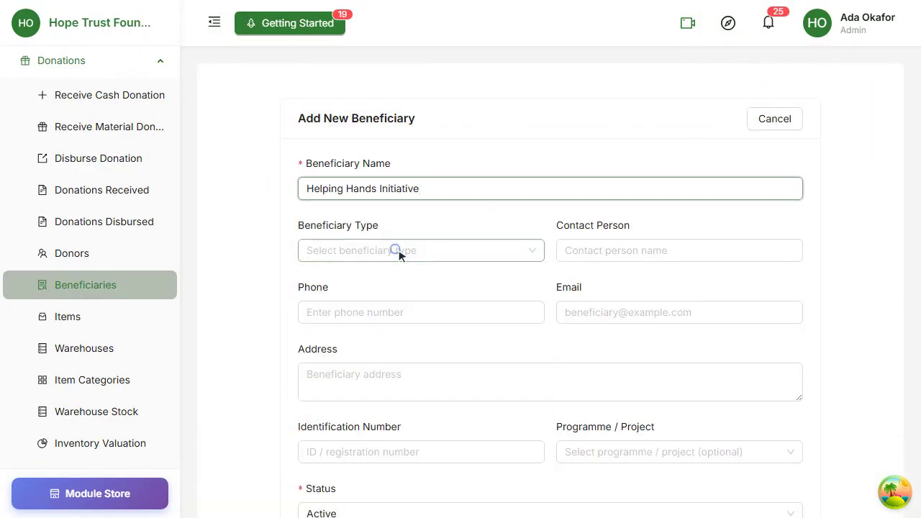
{"action": "left_click", "coordinate": [400, 255]}
{"action": "left_click", "coordinate": [454, 262]}
{"action": "left_click", "coordinate": [652, 250]}
{"action": "left_click", "coordinate": [397, 317]}
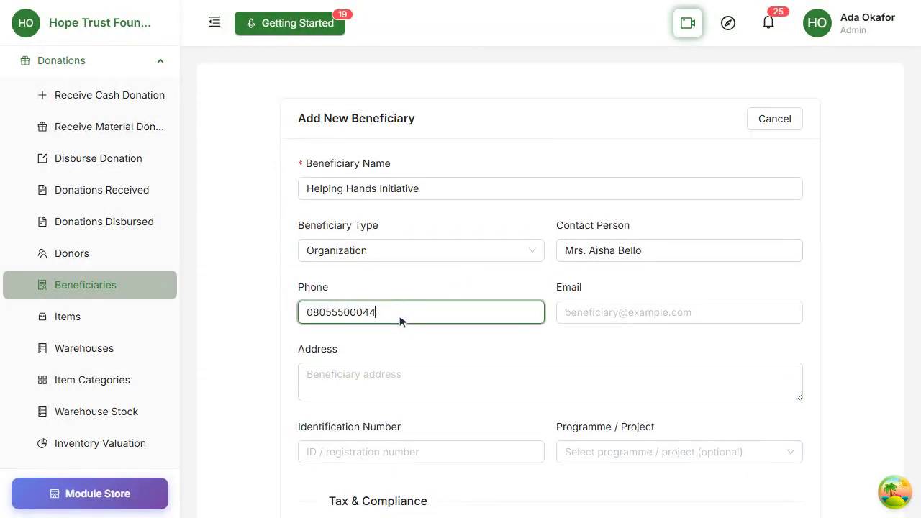
{"action": "left_click", "coordinate": [672, 314]}
- Enter the organisation's street address and registration ID, and assign it to Flood Relief 2026
{"action": "scroll", "coordinate": [677, 317], "scroll_direction": "down", "scroll_amount": 2}
{"action": "left_click", "coordinate": [571, 261]}
{"action": "left_click", "coordinate": [439, 328]}
{"action": "type", "text": "REG-ORG-0333"}
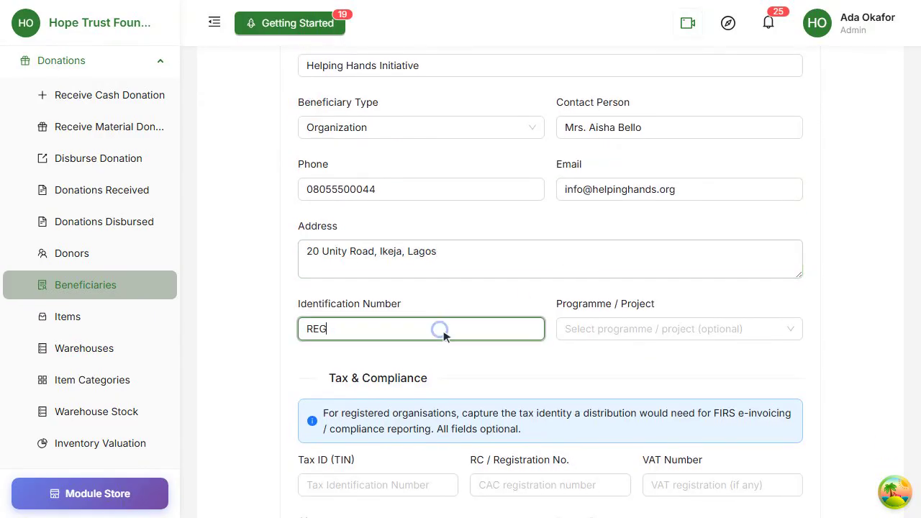
{"action": "left_click", "coordinate": [650, 329]}
{"action": "left_click", "coordinate": [714, 360]}
- Fill in the organisation's tax ID, RC and VAT numbers, city Lagos and postal zone
{"action": "scroll", "coordinate": [716, 362], "scroll_direction": "down", "scroll_amount": 3}
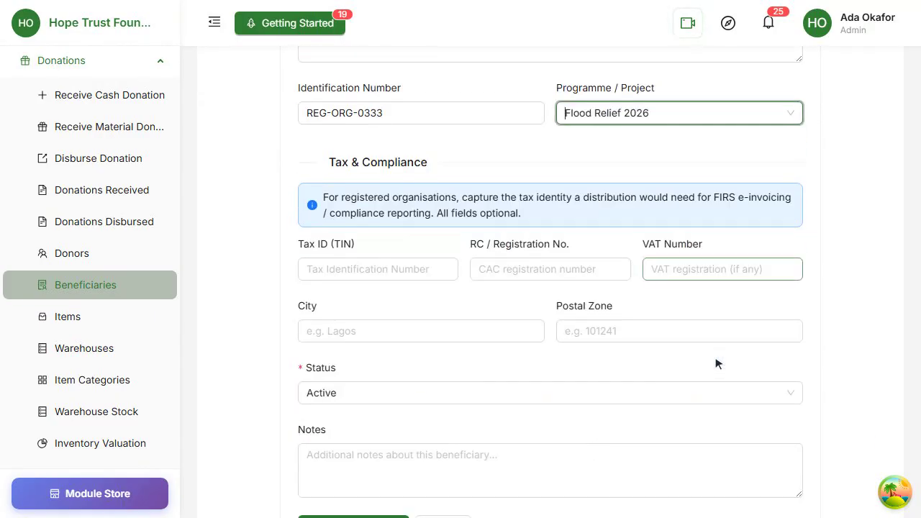
{"action": "left_click", "coordinate": [403, 259]}
{"action": "left_click", "coordinate": [543, 261]}
{"action": "type", "text": "RC-990011"}
{"action": "left_click", "coordinate": [729, 259]}
{"action": "left_click", "coordinate": [408, 322]}
{"action": "type", "text": "Lagos"}
{"action": "left_click", "coordinate": [691, 323]}
{"action": "type", "text": "100271"}
- Keep status Active and add the note 'Grassroots partner distributing relief'
{"action": "scroll", "coordinate": [693, 324], "scroll_direction": "down", "scroll_amount": 3}
{"action": "left_click", "coordinate": [504, 264]}
{"action": "left_click", "coordinate": [495, 289]}
{"action": "left_click", "coordinate": [520, 349]}
{"action": "type", "text": "Grassroots partner distributing relief in the north."}
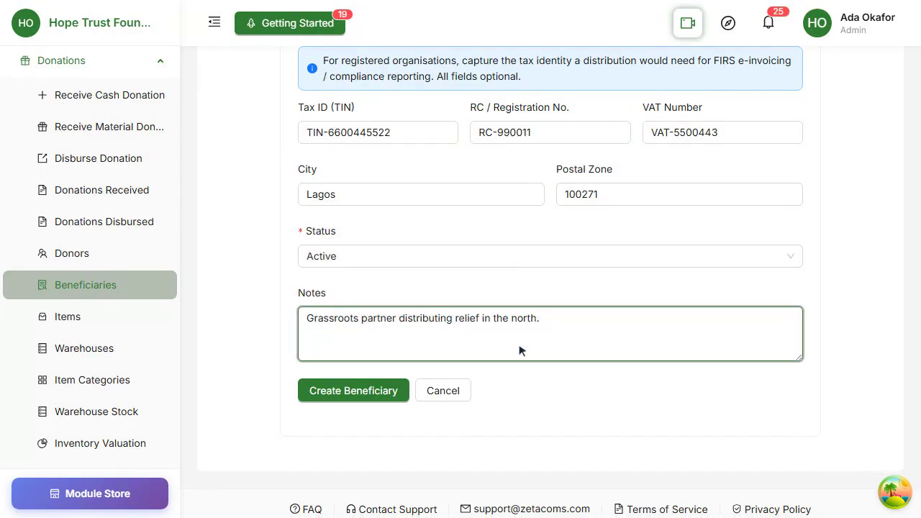
{"action": "scroll", "coordinate": [518, 349], "scroll_direction": "down", "scroll_amount": 1}
- Create the Helping Hands Initiative beneficiary and refresh the Beneficiaries list to show BEN00005
{"action": "left_click", "coordinate": [345, 363]}
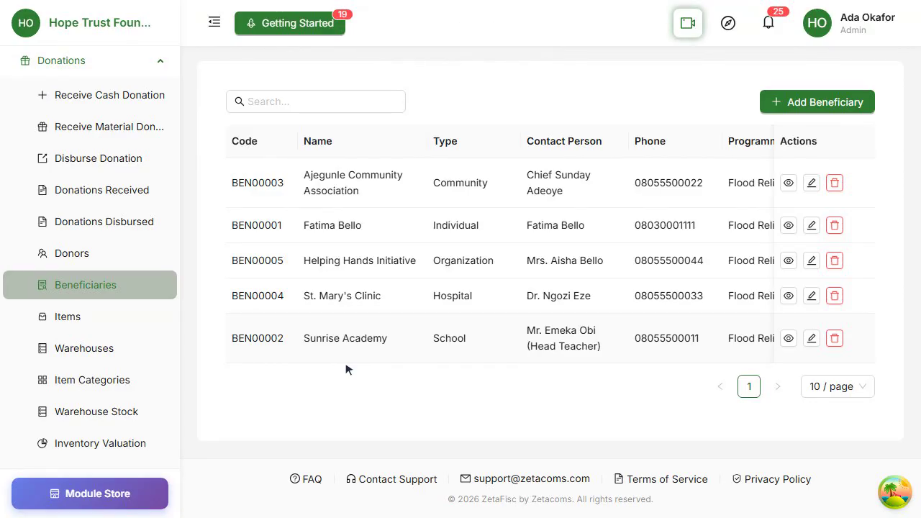
{"action": "left_click", "coordinate": [78, 286]}
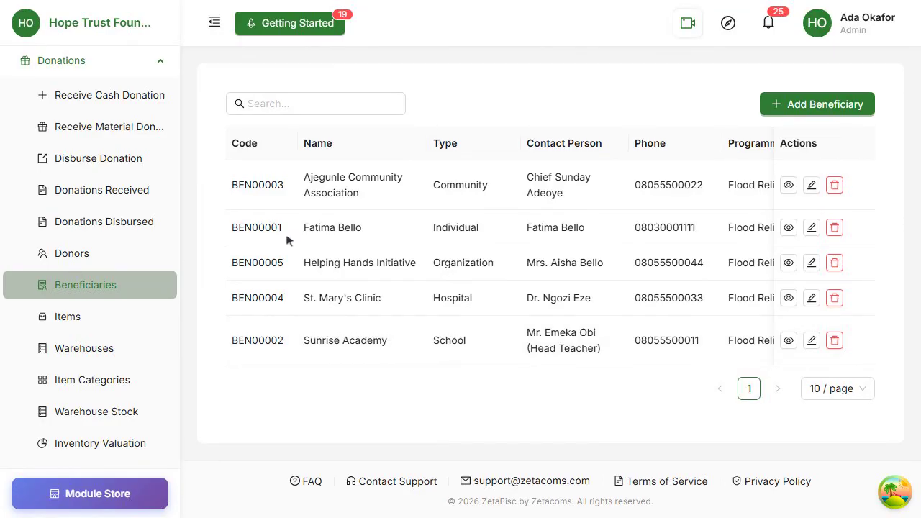
- Start a new beneficiary named Riverside Widows Support Group, type Other, with contact person, phone and e-mail
{"action": "left_click", "coordinate": [821, 108]}
{"action": "left_click", "coordinate": [545, 188]}
{"action": "type", "text": "Riverside Widows Support Group"}
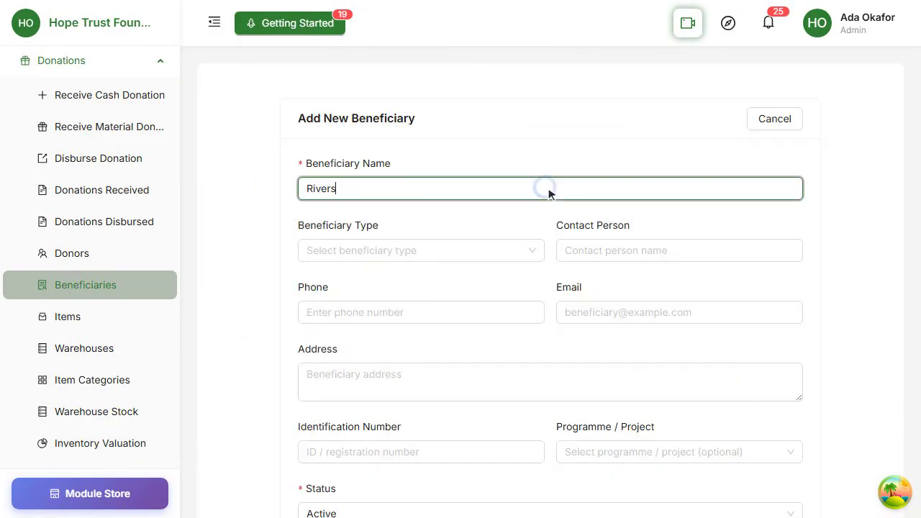
{"action": "left_click", "coordinate": [422, 251]}
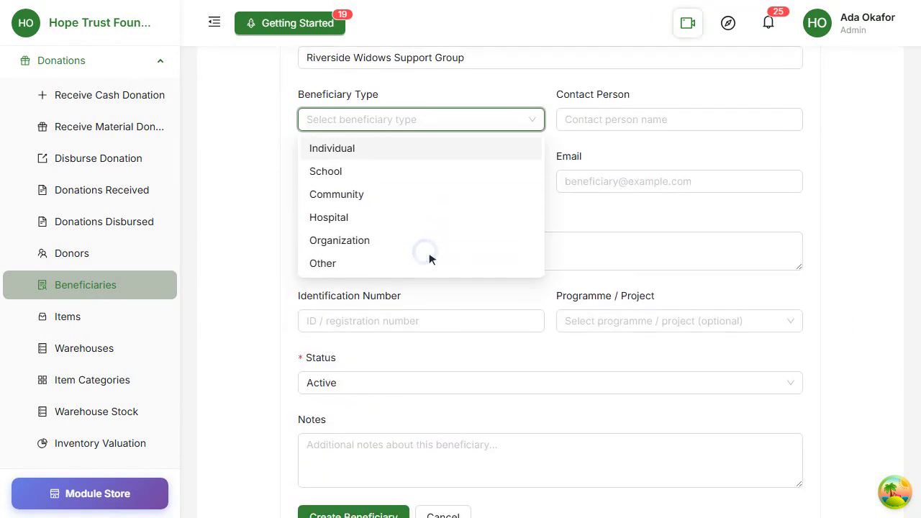
{"action": "left_click", "coordinate": [447, 263]}
{"action": "left_click", "coordinate": [689, 251]}
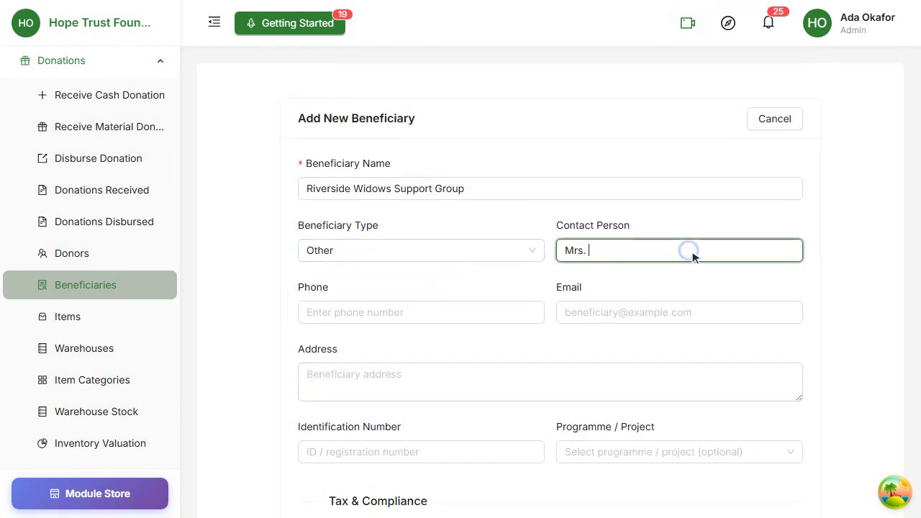
{"action": "left_click", "coordinate": [392, 314]}
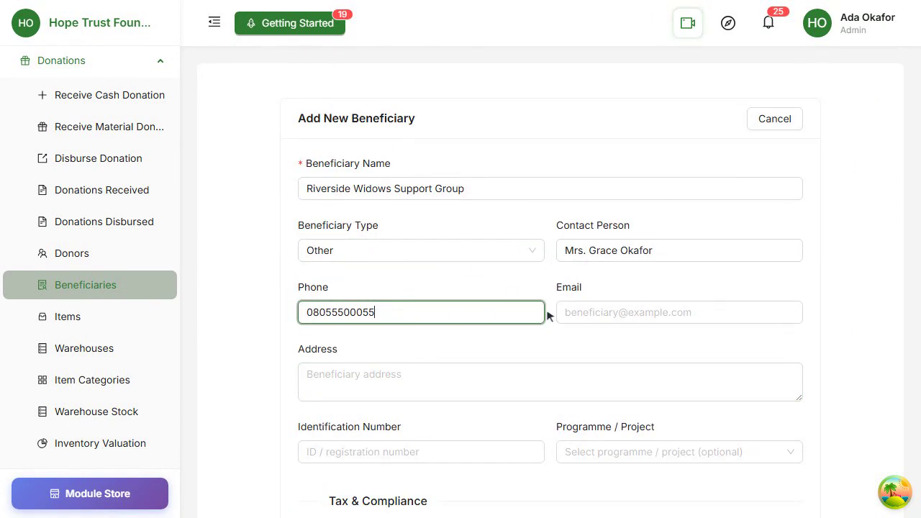
{"action": "left_click", "coordinate": [662, 314]}
{"action": "type", "text": "riversidewidows@example.com"}
- Enter the group's address and registration ID, and assign it to Flood Relief 2026
{"action": "scroll", "coordinate": [663, 315], "scroll_direction": "down", "scroll_amount": 2}
{"action": "left_click", "coordinate": [541, 260]}
{"action": "type", "text": "Riverside, Makoko"}
{"action": "left_click", "coordinate": [453, 329]}
{"action": "type", "text": "REG-OTH-0500"}
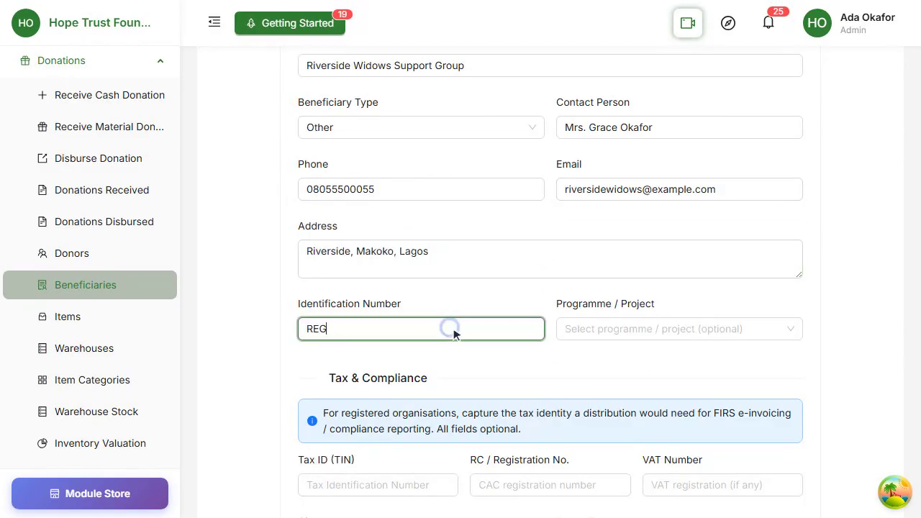
{"action": "left_click", "coordinate": [669, 329]}
{"action": "left_click", "coordinate": [665, 357]}
- Fill in the group's tax ID, RC and VAT numbers, city Lagos and postal zone
{"action": "scroll", "coordinate": [668, 364], "scroll_direction": "down", "scroll_amount": 4}
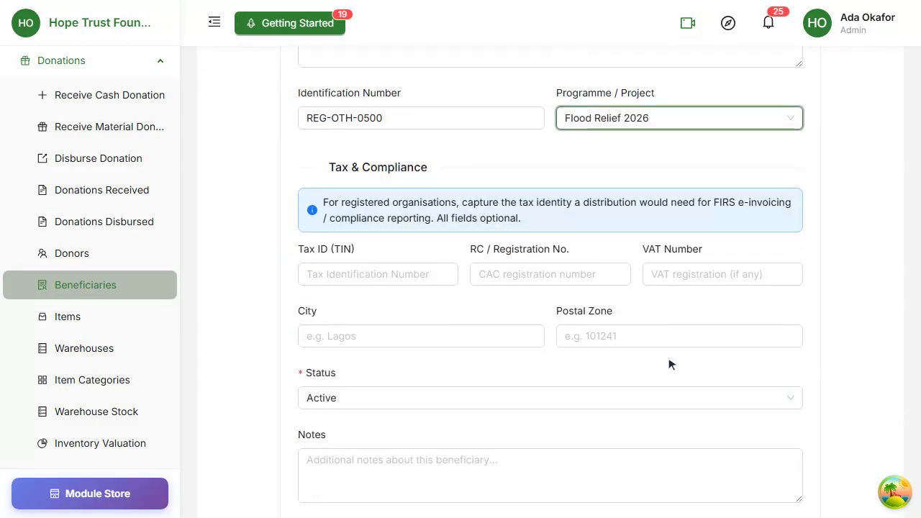
{"action": "left_click", "coordinate": [372, 261]}
{"action": "left_click", "coordinate": [563, 263]}
{"action": "type", "text": "RC-112233"}
{"action": "left_click", "coordinate": [703, 261]}
{"action": "left_click", "coordinate": [423, 321]}
{"action": "type", "text": "Lagos"}
{"action": "left_click", "coordinate": [670, 322]}
{"action": "type", "text": "101241"}
- Keep status Active, add a note on the widows' support group, save, then show the Customers list
{"action": "scroll", "coordinate": [675, 330], "scroll_direction": "down", "scroll_amount": 2}
{"action": "left_click", "coordinate": [488, 288]}
{"action": "left_click", "coordinate": [504, 346]}
{"action": "type", "text": "Informal support group for widows on the relief programme."}
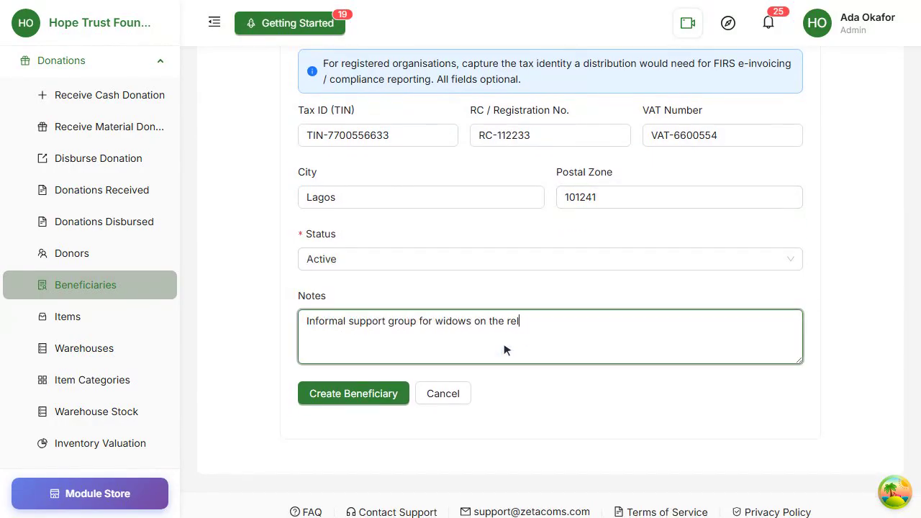
{"action": "scroll", "coordinate": [503, 350], "scroll_direction": "down", "scroll_amount": 1}
{"action": "left_click", "coordinate": [353, 361]}
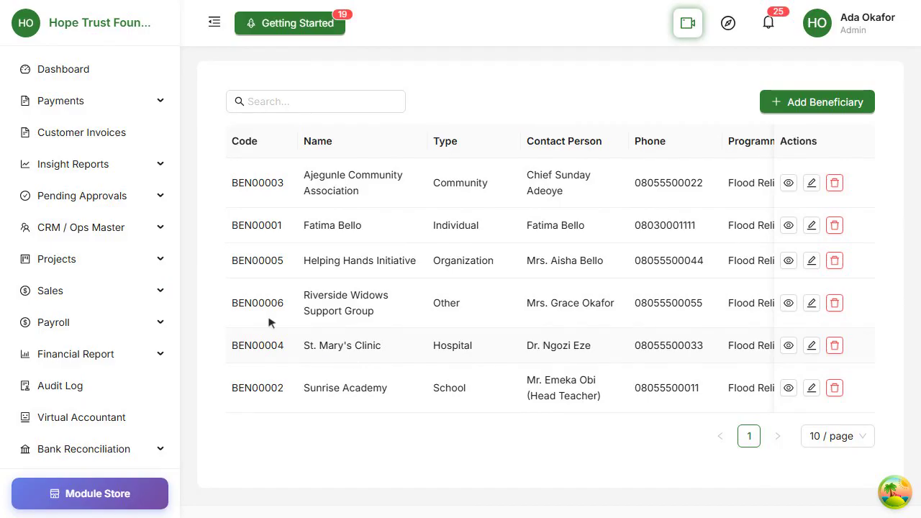
{"action": "left_click", "coordinate": [79, 228]}
{"action": "left_click", "coordinate": [117, 298]}
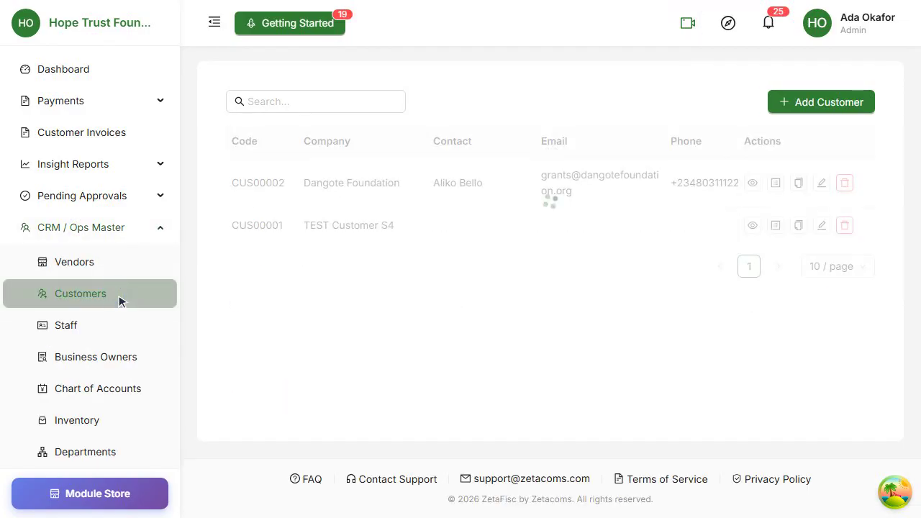
- Start a new customer named 'Sunrise Traders' with its contact person, e-mail, phone and tax ID
{"action": "left_click", "coordinate": [828, 108]}
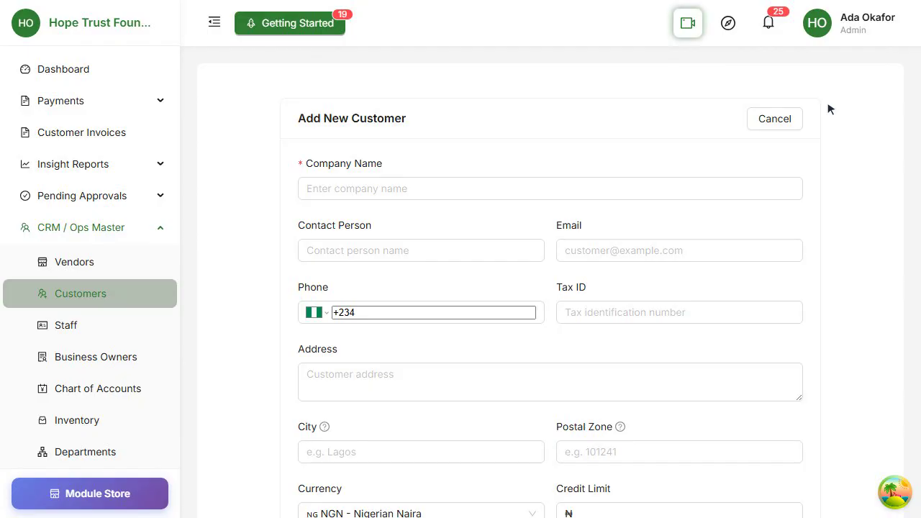
{"action": "left_click", "coordinate": [597, 190]}
{"action": "type", "text": "Sunrise Traders Ltd"}
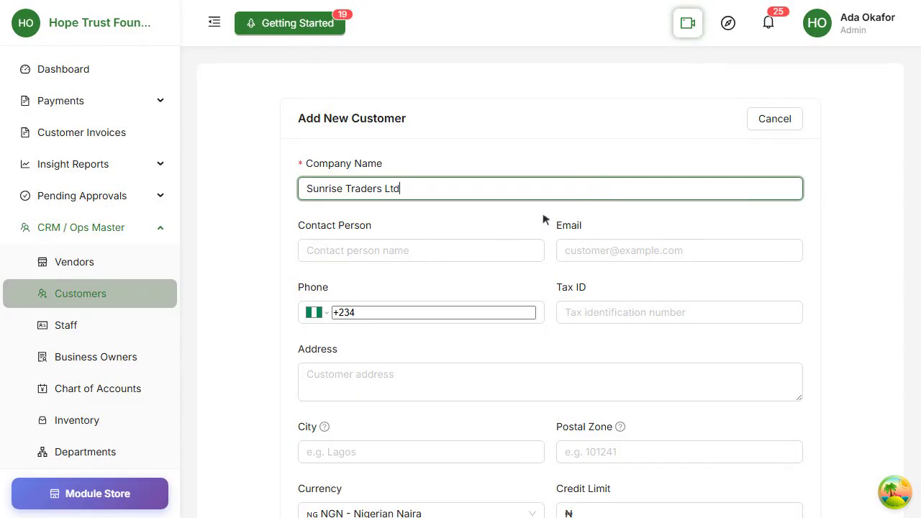
{"action": "left_click", "coordinate": [430, 250]}
{"action": "left_click", "coordinate": [714, 250]}
{"action": "type", "text": "accou"}
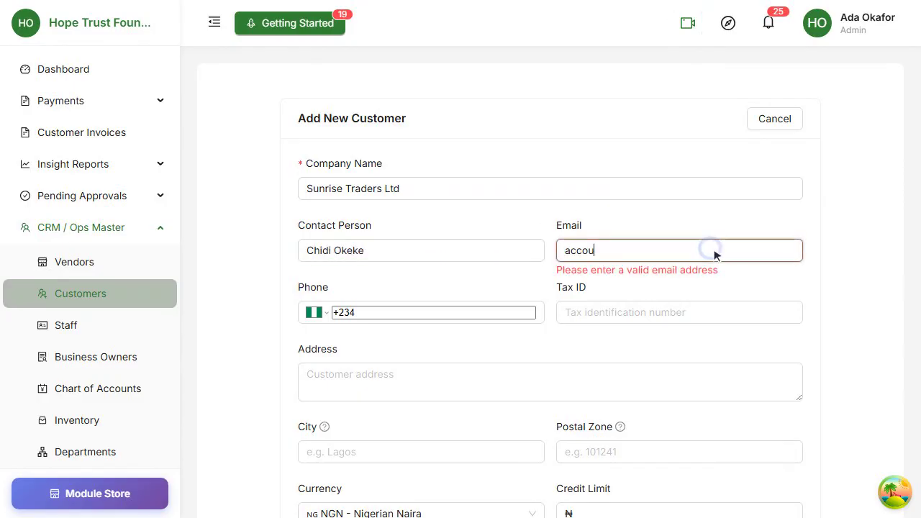
{"action": "type", "text": "nts@sunrisetraders.example"}
{"action": "left_click", "coordinate": [465, 313]}
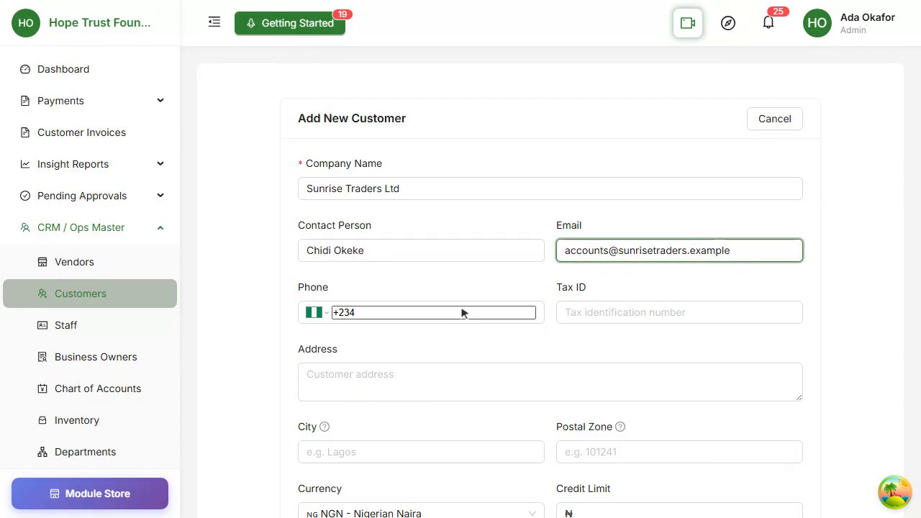
{"action": "left_click", "coordinate": [695, 312]}
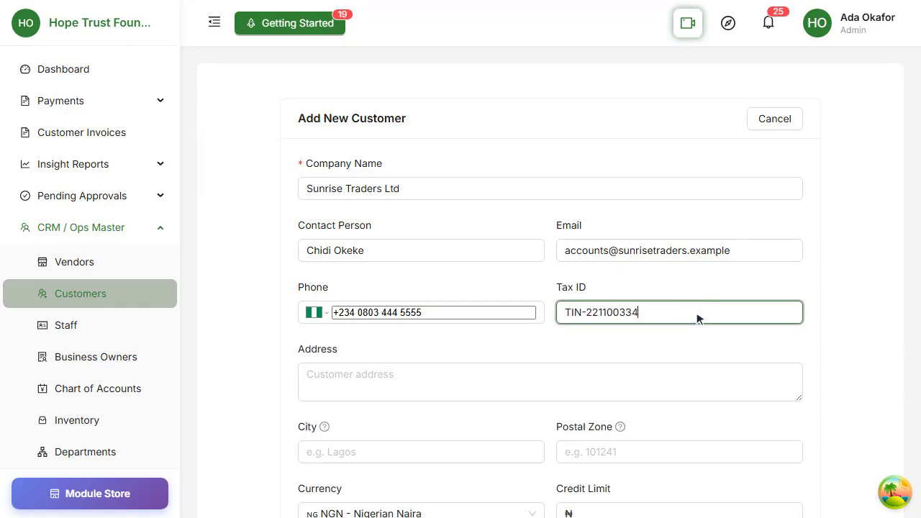
- Enter the customer's street address, city and postal zone
{"action": "scroll", "coordinate": [696, 319], "scroll_direction": "down", "scroll_amount": 2}
{"action": "left_click", "coordinate": [516, 262]}
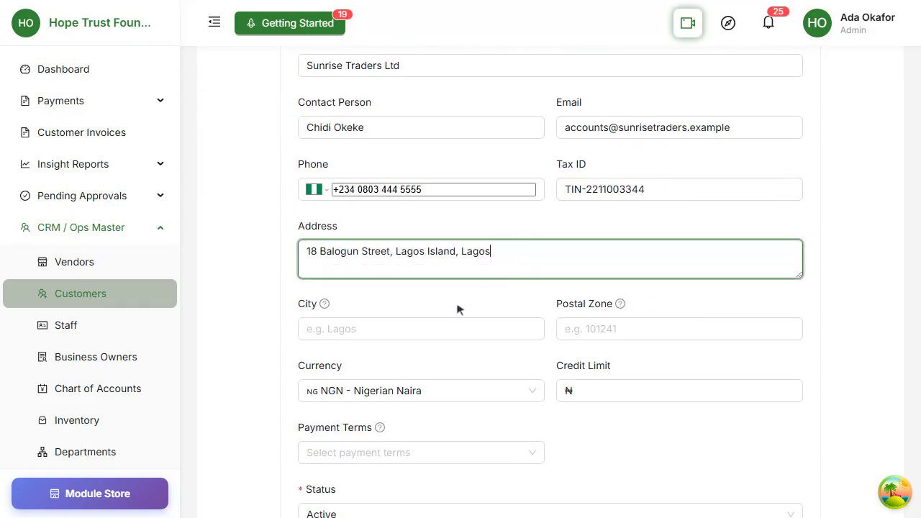
{"action": "left_click", "coordinate": [419, 331]}
{"action": "type", "text": "Lagos"}
{"action": "left_click", "coordinate": [660, 327]}
{"action": "type", "text": "101001"}
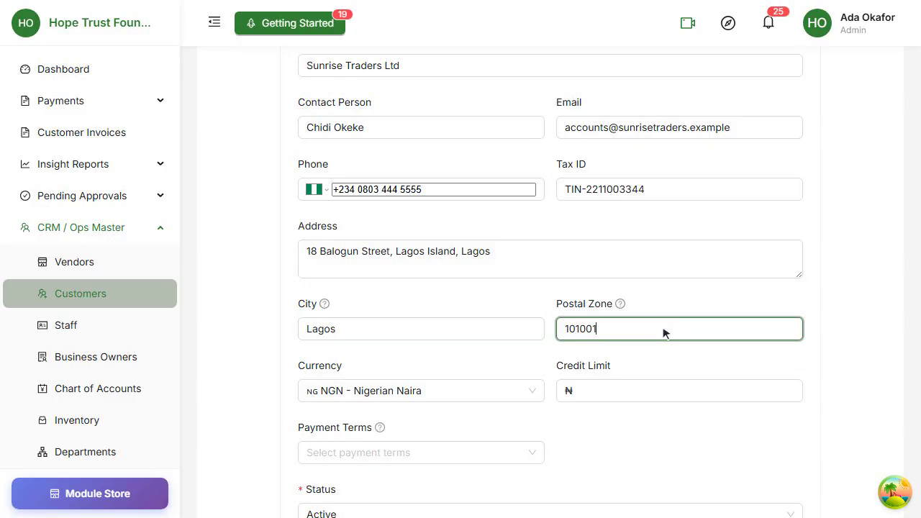
- Keep NGN currency, set a 2000000 credit limit, Net 15 payment terms and Active status
{"action": "scroll", "coordinate": [663, 330], "scroll_direction": "down", "scroll_amount": 2}
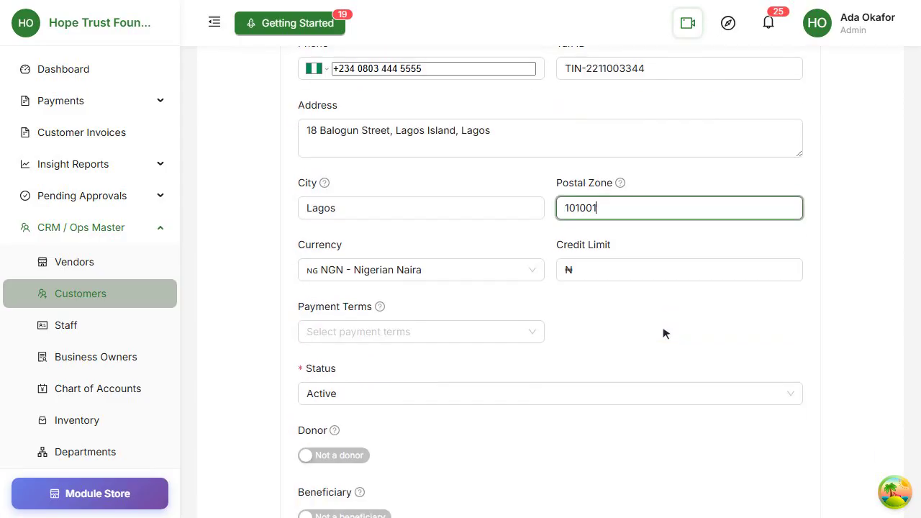
{"action": "left_click", "coordinate": [432, 262]}
{"action": "left_click", "coordinate": [426, 288]}
{"action": "left_click", "coordinate": [685, 259]}
{"action": "type", "text": "2000000"}
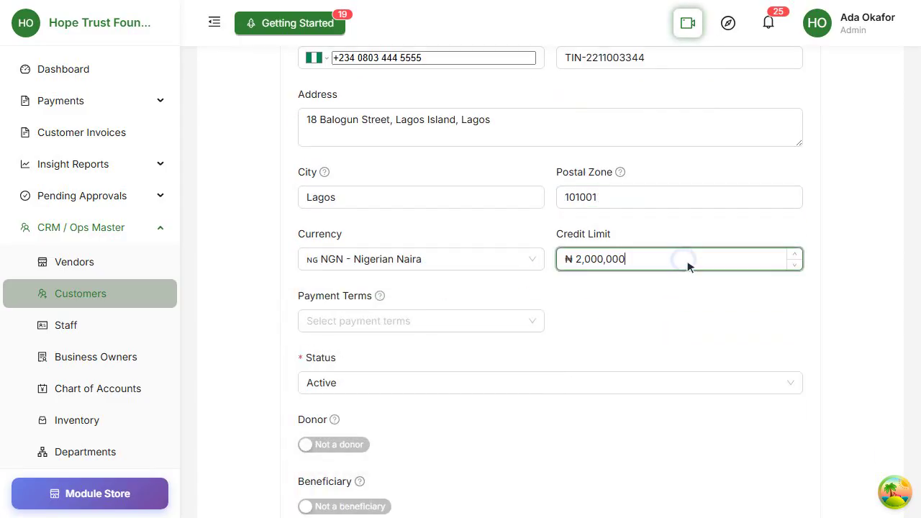
{"action": "left_click", "coordinate": [389, 322]}
{"action": "left_click", "coordinate": [429, 263]}
{"action": "left_click", "coordinate": [553, 267]}
{"action": "left_click", "coordinate": [493, 299]}
- Add the note 'Local trader we also support with relief items.', mark as beneficiary, save, then open Vendors
{"action": "scroll", "coordinate": [491, 300], "scroll_direction": "down", "scroll_amount": 2}
{"action": "left_click", "coordinate": [571, 308]}
{"action": "type", "text": "Local trader we also support with relief items."}
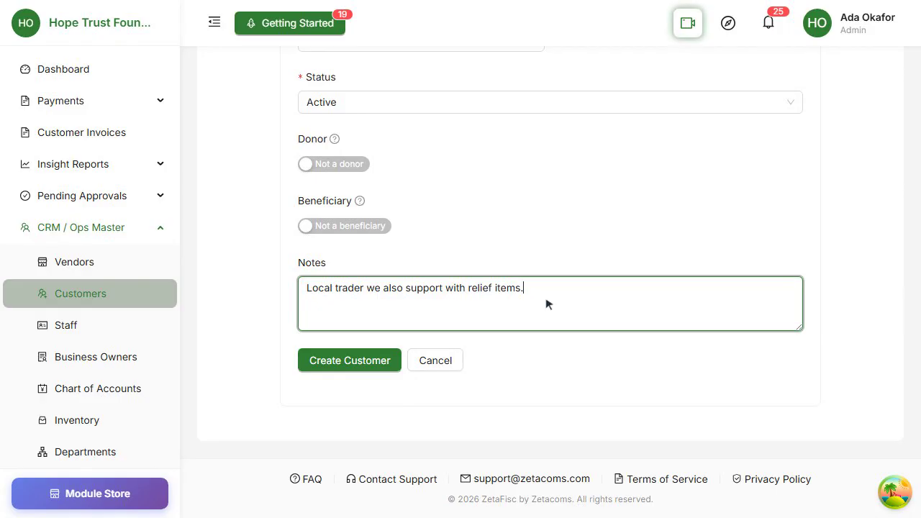
{"action": "left_click", "coordinate": [341, 226]}
{"action": "left_click", "coordinate": [540, 193]}
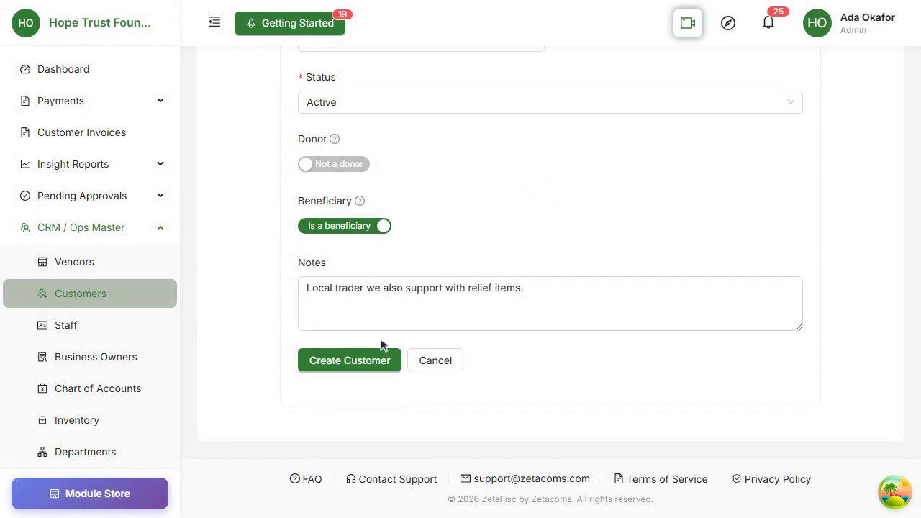
{"action": "left_click", "coordinate": [356, 360]}
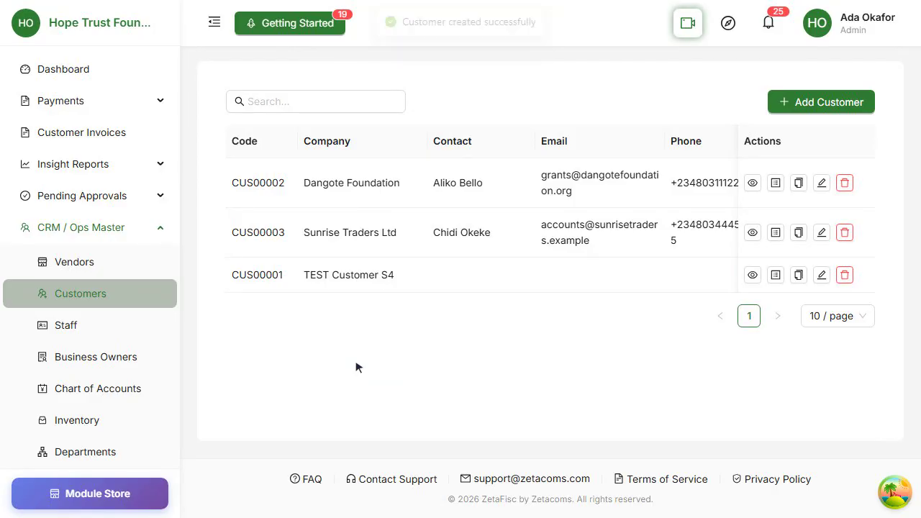
{"action": "left_click", "coordinate": [118, 263]}
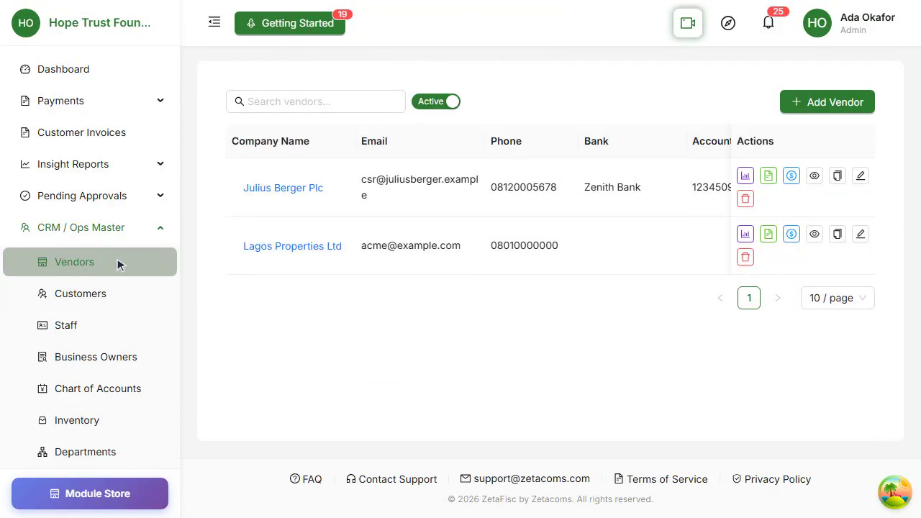
- Start a new vendor 'MedSupplies Nigeria Ltd' with its contact person, e-mail, phone and tax ID
{"action": "left_click", "coordinate": [821, 108]}
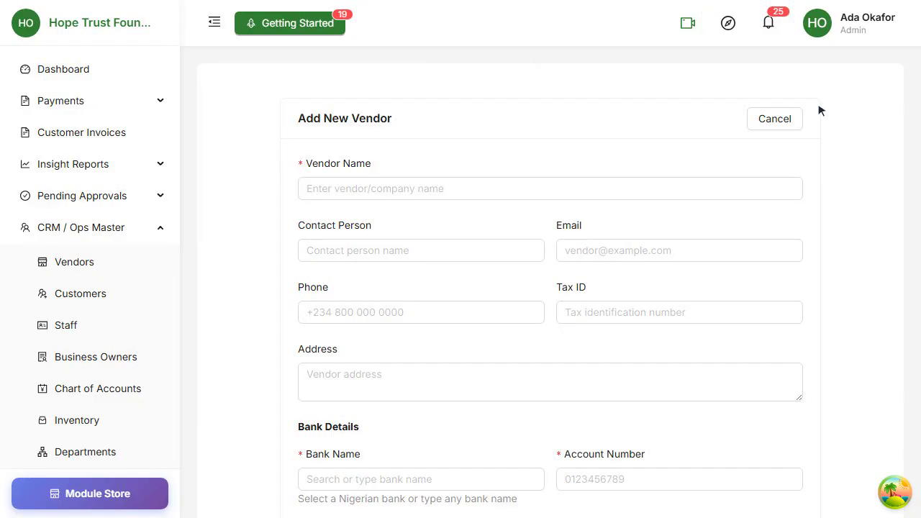
{"action": "left_click", "coordinate": [570, 192]}
{"action": "type", "text": "MedSupplies Nigeria Ltd"}
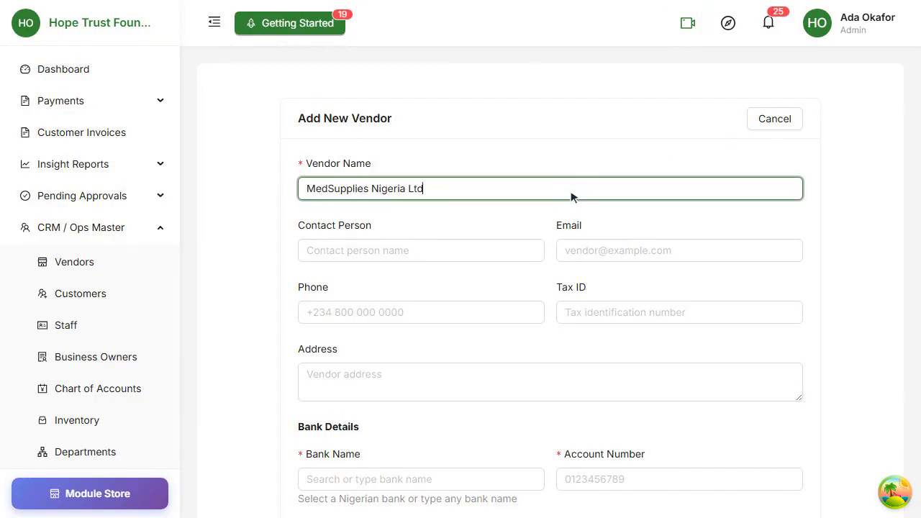
{"action": "left_click", "coordinate": [408, 250]}
{"action": "left_click", "coordinate": [704, 257]}
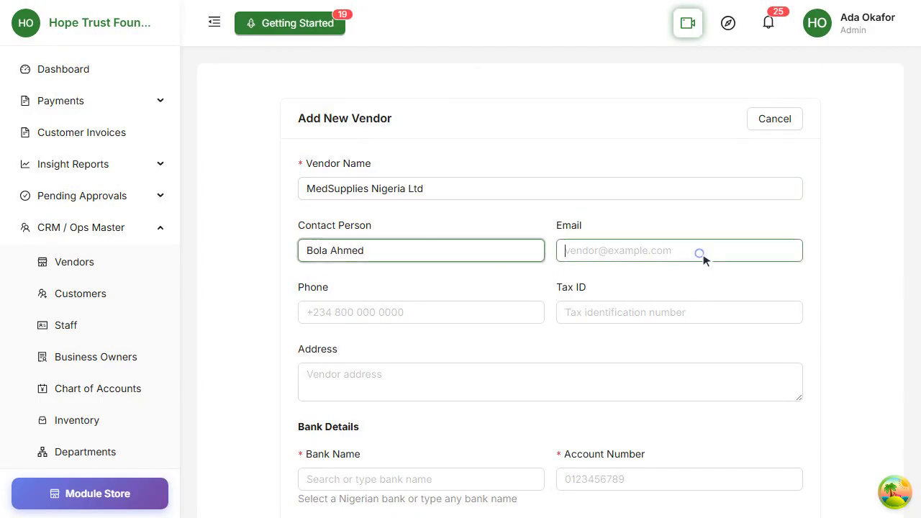
{"action": "type", "text": "sales@medsupplies.example"}
{"action": "left_click", "coordinate": [424, 313]}
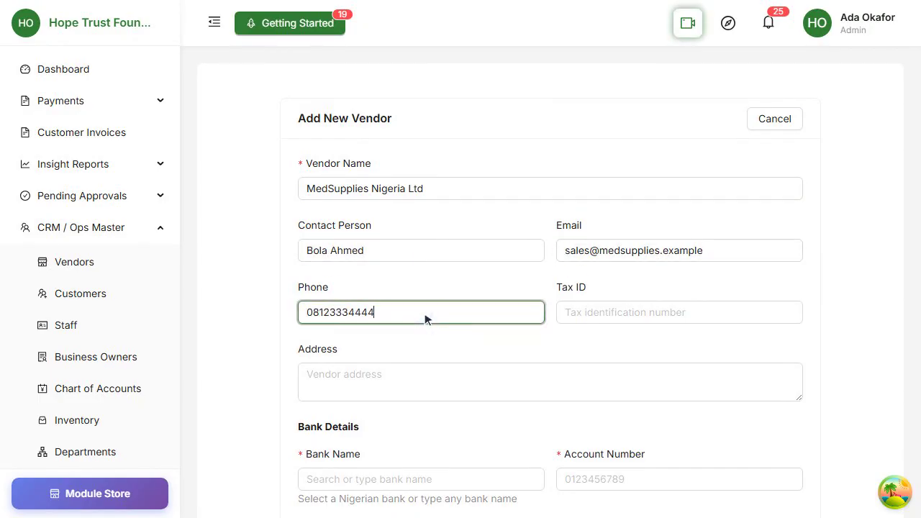
{"action": "left_click", "coordinate": [680, 315]}
- Enter the vendor's street address and choose Access Money as its bank with the account number
{"action": "scroll", "coordinate": [695, 315], "scroll_direction": "down", "scroll_amount": 2}
{"action": "left_click", "coordinate": [606, 268]}
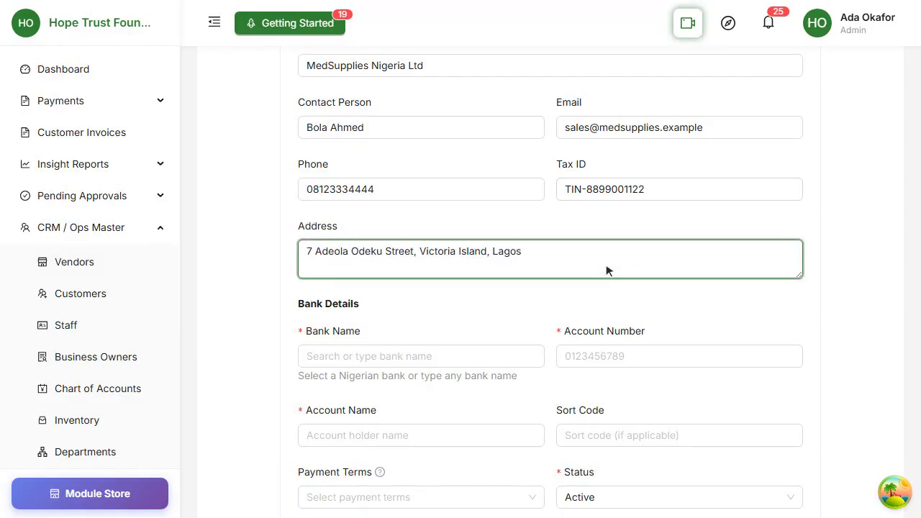
{"action": "left_click", "coordinate": [407, 356]}
{"action": "type", "text": "Access"}
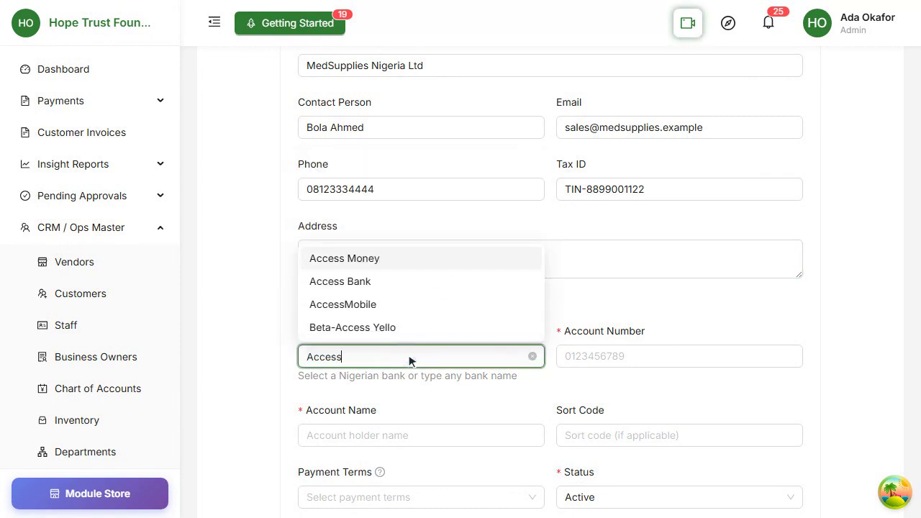
{"action": "left_click", "coordinate": [398, 260]}
{"action": "left_click", "coordinate": [650, 356]}
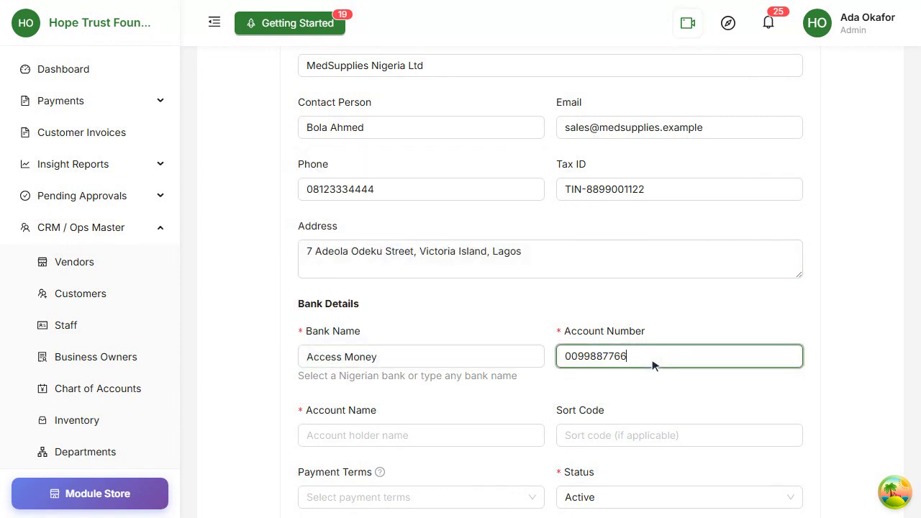
- Set the account holder to 'MedSupplies Nigeria Ltd' and enter the bank sort code
{"action": "scroll", "coordinate": [654, 365], "scroll_direction": "down", "scroll_amount": 2}
{"action": "left_click", "coordinate": [415, 259]}
{"action": "type", "text": "MedSupplies Nigeria Ltd"}
{"action": "left_click", "coordinate": [668, 262]}
{"action": "type", "text": "044150149"}
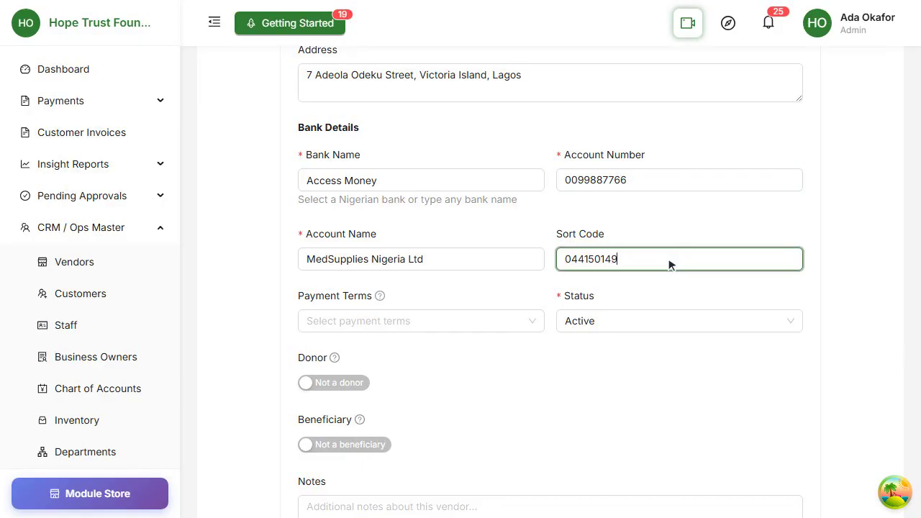
- Set the vendor's payment terms to Net 30 and status to Active
{"action": "left_click", "coordinate": [411, 321]}
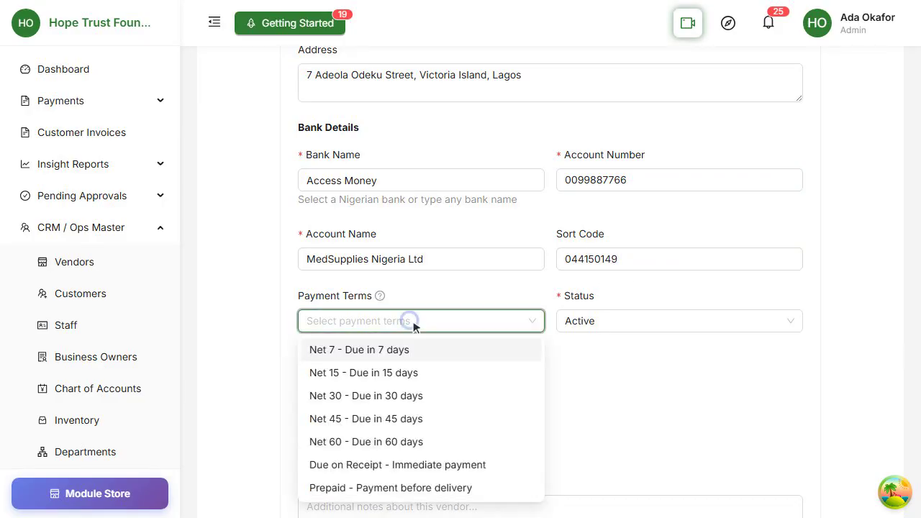
{"action": "scroll", "coordinate": [414, 327], "scroll_direction": "down", "scroll_amount": 2}
{"action": "left_click", "coordinate": [420, 261]}
{"action": "left_click", "coordinate": [681, 189]}
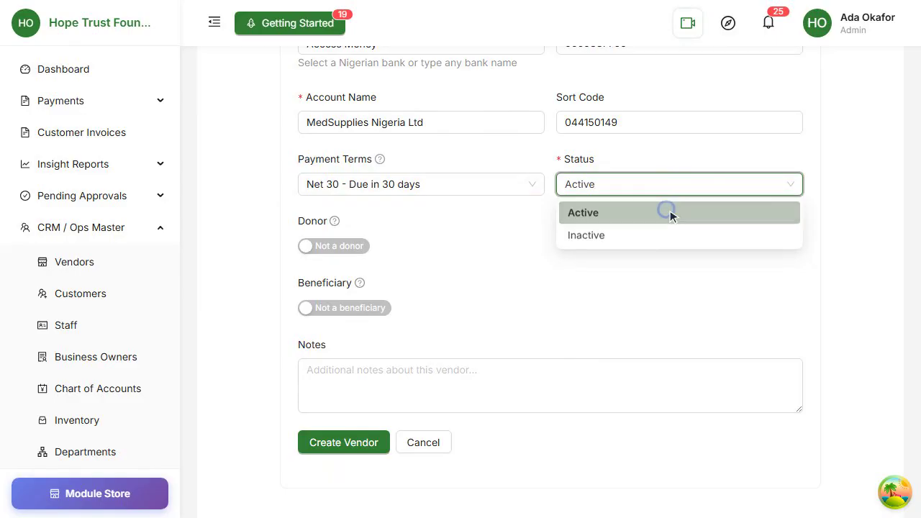
{"action": "left_click", "coordinate": [669, 211]}
- Add a note about redistributing donated equipment, mark as beneficiary, save, then open Business Owners
{"action": "scroll", "coordinate": [669, 216], "scroll_direction": "down", "scroll_amount": 1}
{"action": "left_click", "coordinate": [540, 312]}
{"action": "type", "text": "Medical supplier who also receives donated equipment for redistribution."}
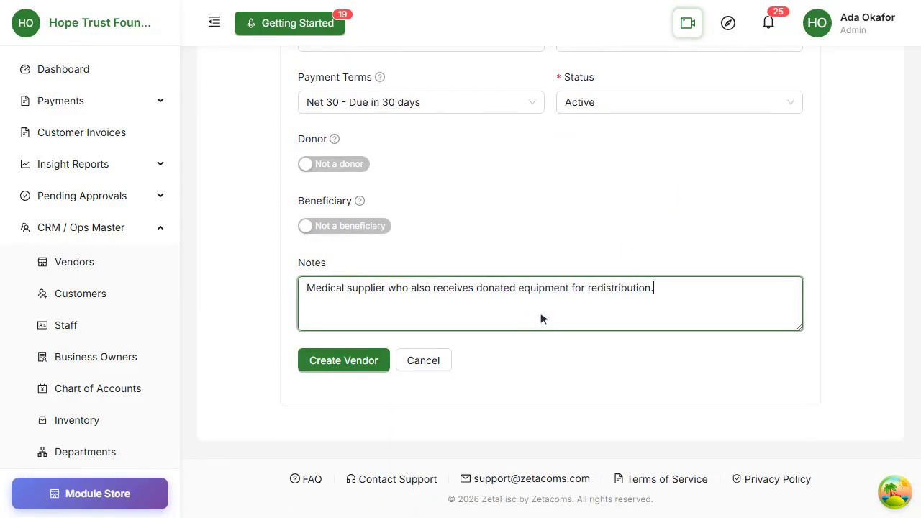
{"action": "left_click", "coordinate": [348, 227]}
{"action": "left_click", "coordinate": [533, 199]}
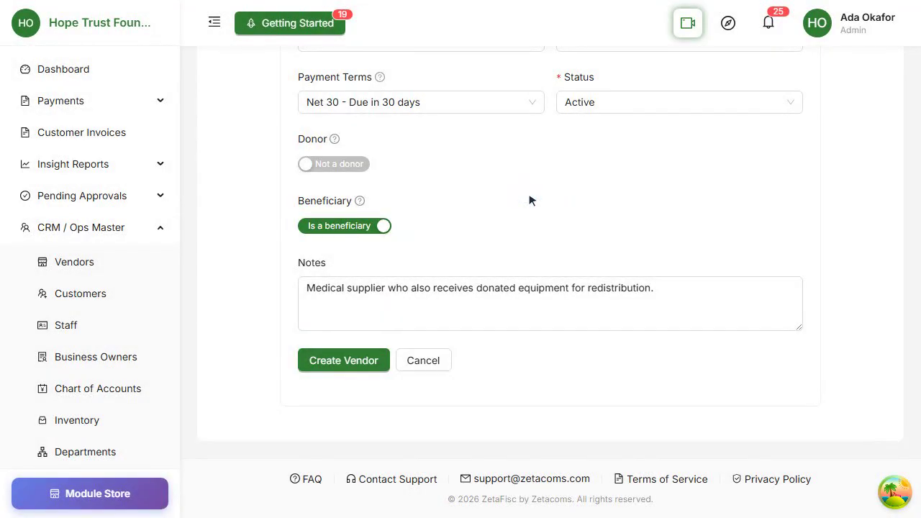
{"action": "left_click", "coordinate": [340, 362]}
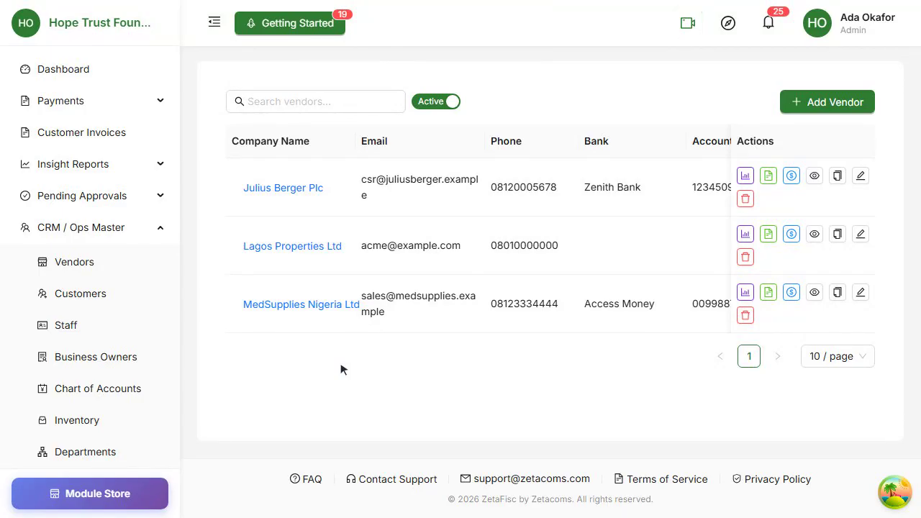
{"action": "left_click", "coordinate": [95, 361]}
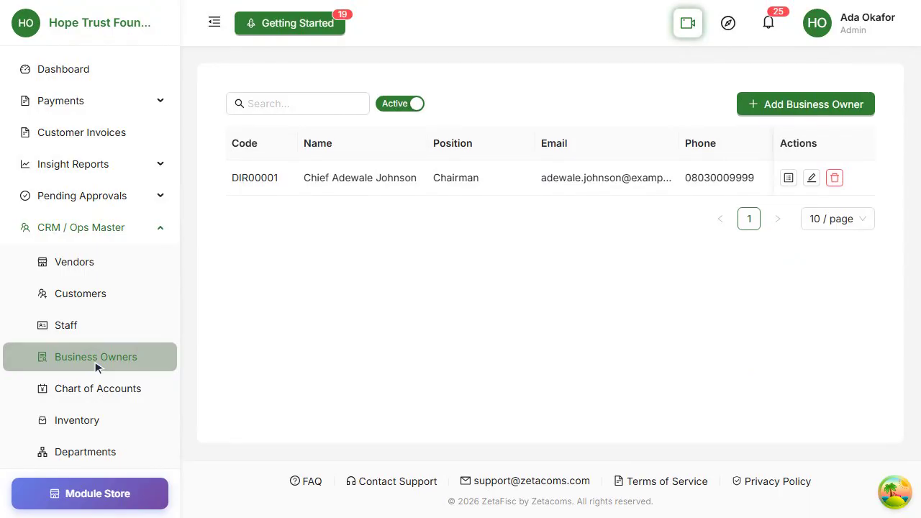
- Start a new business owner with position Trustee, entering their name, e-mail, phone and address
{"action": "left_click", "coordinate": [813, 106]}
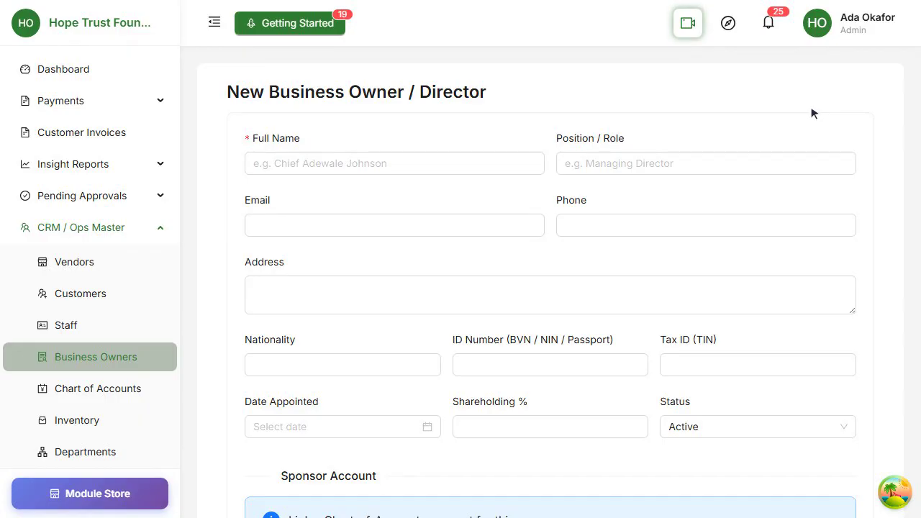
{"action": "left_click", "coordinate": [428, 164]}
{"action": "left_click", "coordinate": [723, 167]}
{"action": "type", "text": "Trustee"}
{"action": "left_click", "coordinate": [387, 226]}
{"action": "type", "text": "bisi.adeyemi@example.com"}
{"action": "left_click", "coordinate": [734, 227]}
{"action": "left_click", "coordinate": [594, 300]}
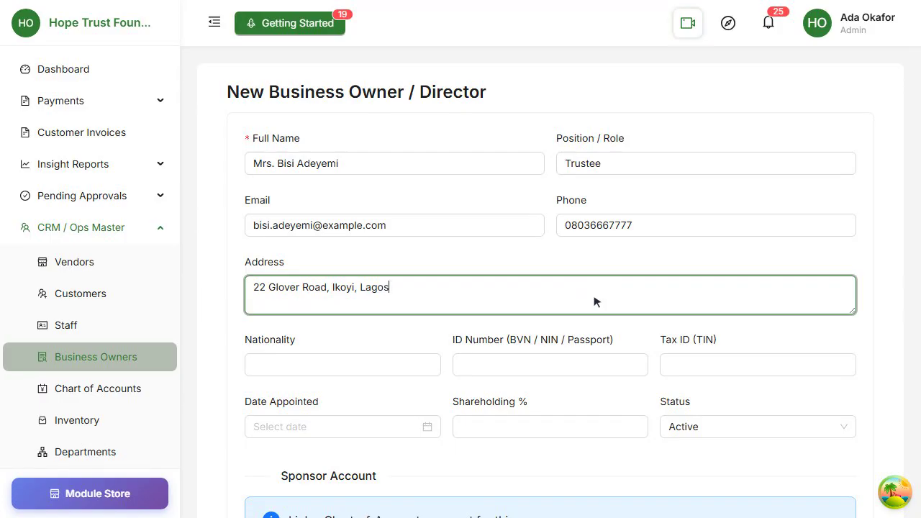
- Set nationality to Nigerian, enter identity number and tax ID, and appointment date 2021-03-15
{"action": "scroll", "coordinate": [594, 303], "scroll_direction": "down", "scroll_amount": 2}
{"action": "left_click", "coordinate": [315, 259]}
{"action": "type", "text": "Nigerian"}
{"action": "left_click", "coordinate": [574, 260]}
{"action": "left_click", "coordinate": [696, 259]}
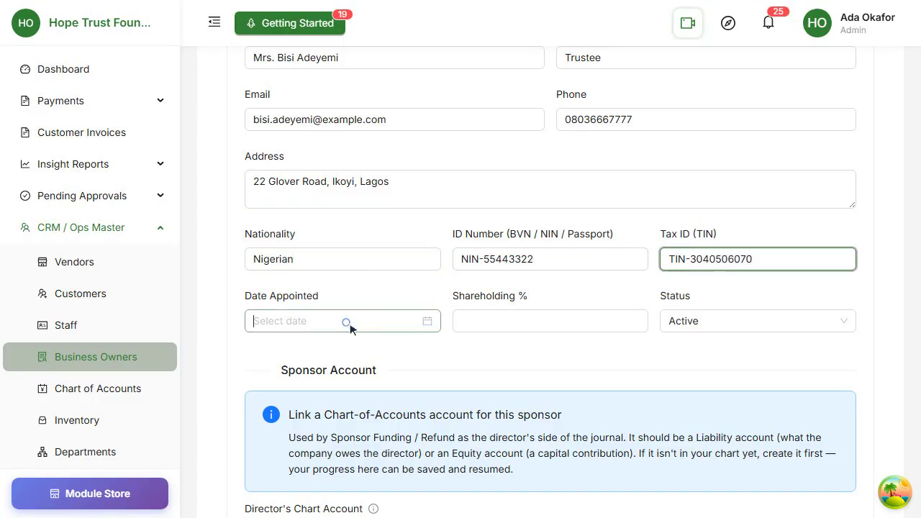
{"action": "left_click", "coordinate": [385, 325]}
{"action": "type", "text": "2021-03-15"}
{"action": "key", "text": "Return"}
- Set shareholding to 15%, status Active, and link the 2000 - Accounts Payable (Liability) account
{"action": "left_click", "coordinate": [538, 321]}
{"action": "type", "text": "15"}
{"action": "left_click", "coordinate": [775, 321]}
{"action": "left_click", "coordinate": [754, 349]}
{"action": "scroll", "coordinate": [638, 320], "scroll_direction": "down", "scroll_amount": 4}
{"action": "left_click", "coordinate": [432, 257]}
{"action": "left_click", "coordinate": [504, 288]}
- Add an elder-care programme beneficiary note, mark as beneficiary, save the director, then open Staff
{"action": "scroll", "coordinate": [524, 328], "scroll_direction": "down", "scroll_amount": 1}
{"action": "left_click", "coordinate": [535, 349]}
{"action": "type", "text": "Trustee who also receiv"}
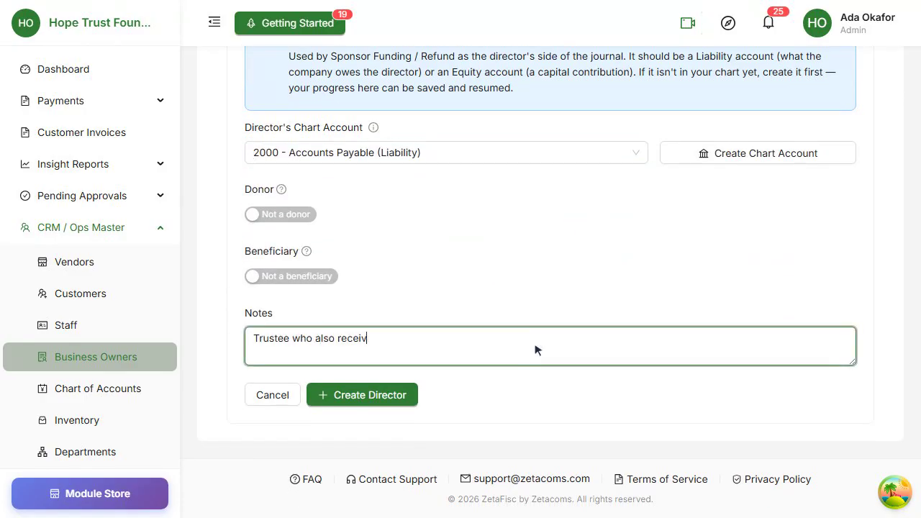
{"action": "type", "text": "es support as a beneficiary of the elder-care programme"}
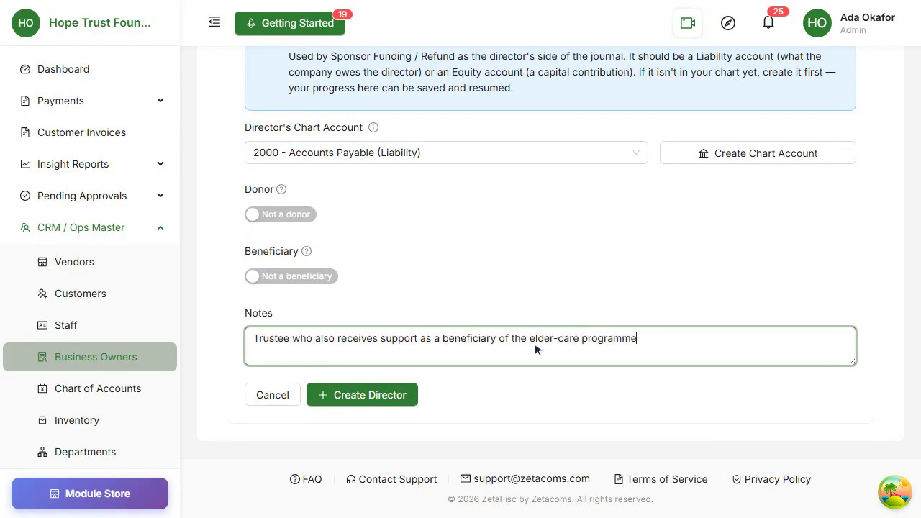
{"action": "type", "text": "."}
{"action": "left_click", "coordinate": [253, 276]}
{"action": "left_click", "coordinate": [532, 192]}
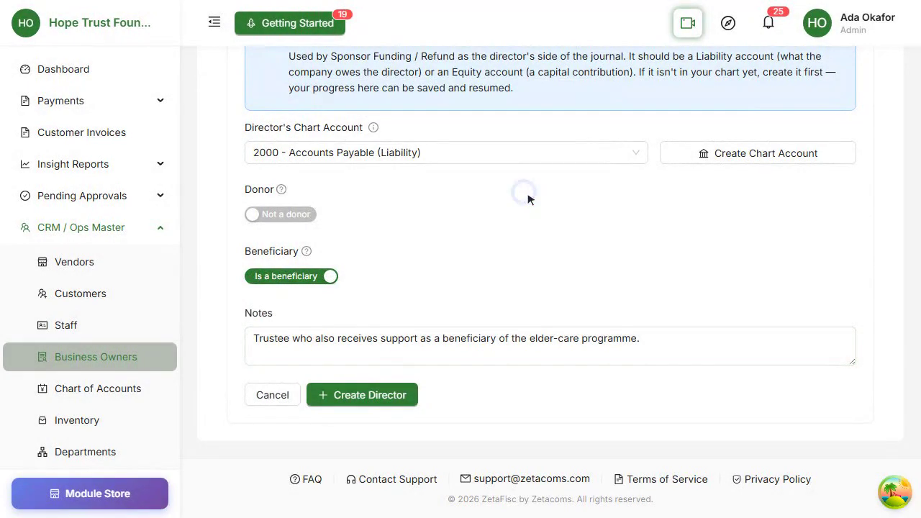
{"action": "left_click", "coordinate": [376, 394]}
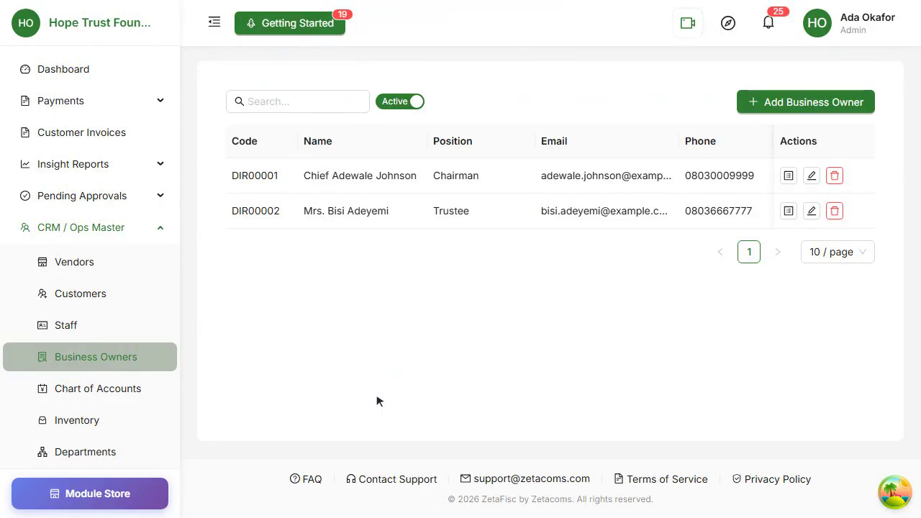
{"action": "left_click", "coordinate": [81, 325]}
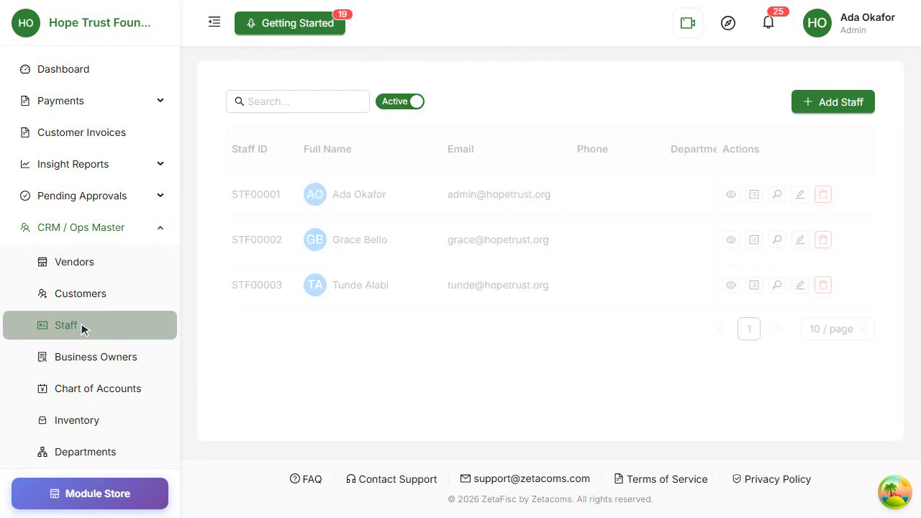
- Start a new staff member, entering their name, e-mail, phone and position Field Officer
{"action": "left_click", "coordinate": [839, 106]}
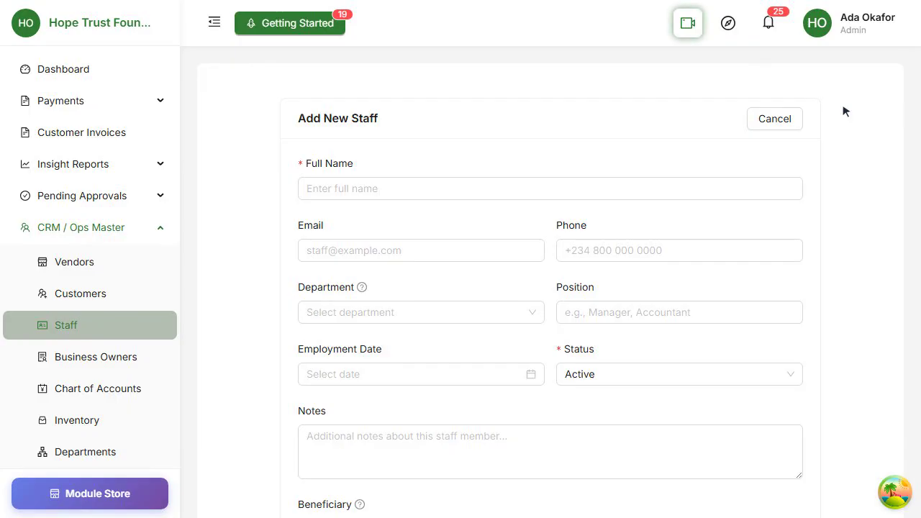
{"action": "left_click", "coordinate": [479, 189]}
{"action": "type", "text": "Grace Field Officer"}
{"action": "left_click", "coordinate": [456, 251]}
{"action": "type", "text": "grace.field@hopetrust.example"}
{"action": "left_click", "coordinate": [677, 253]}
{"action": "left_click", "coordinate": [440, 317]}
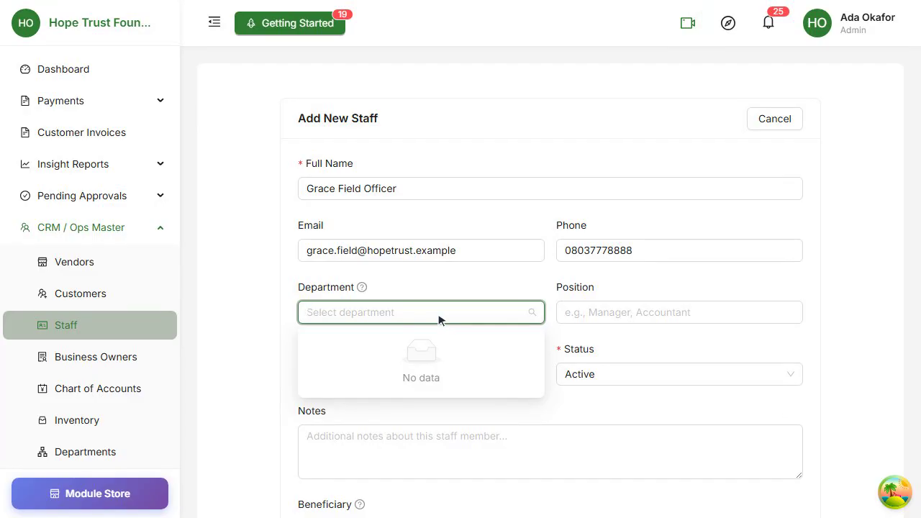
{"action": "left_click", "coordinate": [583, 317]}
{"action": "type", "text": "Field Officer"}
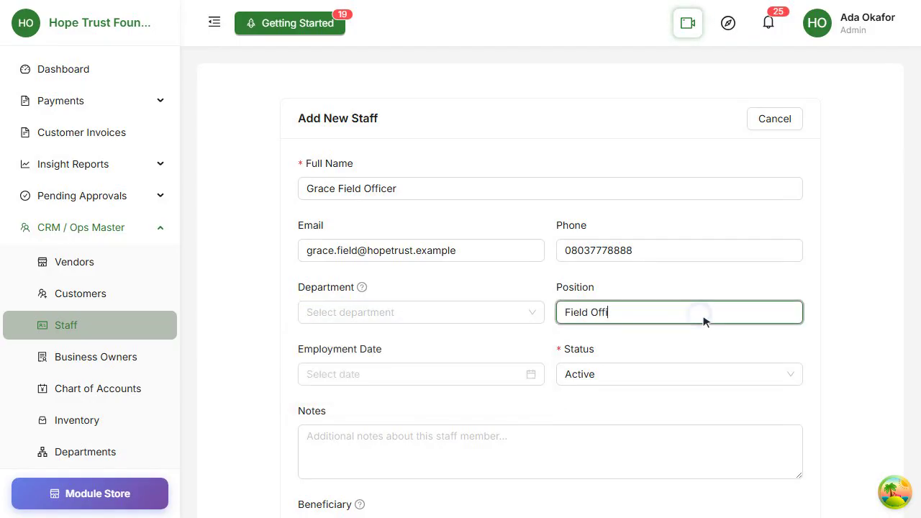
- Set the employment date to 2023-03-01 and keep the status Active
{"action": "scroll", "coordinate": [704, 321], "scroll_direction": "down", "scroll_amount": 3}
{"action": "left_click", "coordinate": [442, 259]}
{"action": "type", "text": "2023-03-01"}
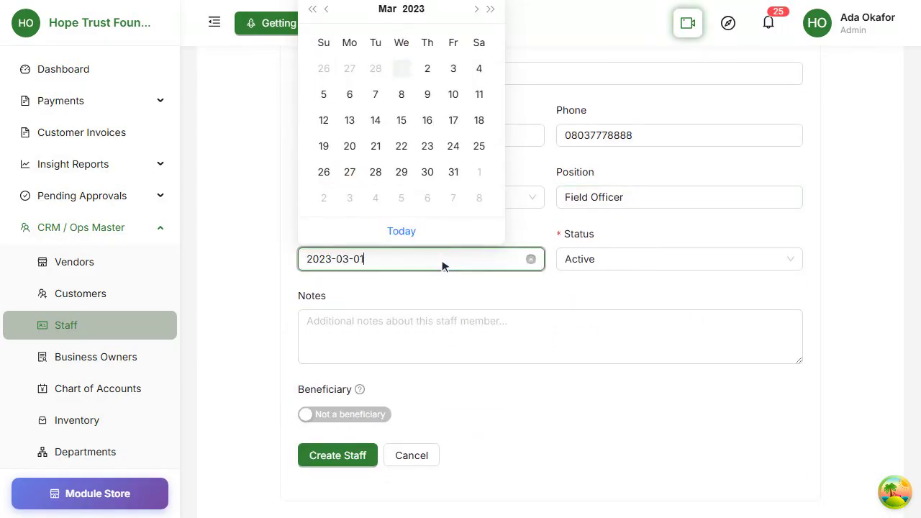
{"action": "key", "text": "Return"}
{"action": "left_click", "coordinate": [681, 261]}
{"action": "left_click", "coordinate": [712, 288]}
- Add a note about the staff welfare support programme, mark as beneficiary, and save the staff member
{"action": "left_click", "coordinate": [532, 345]}
{"action": "type", "text": "Fie"}
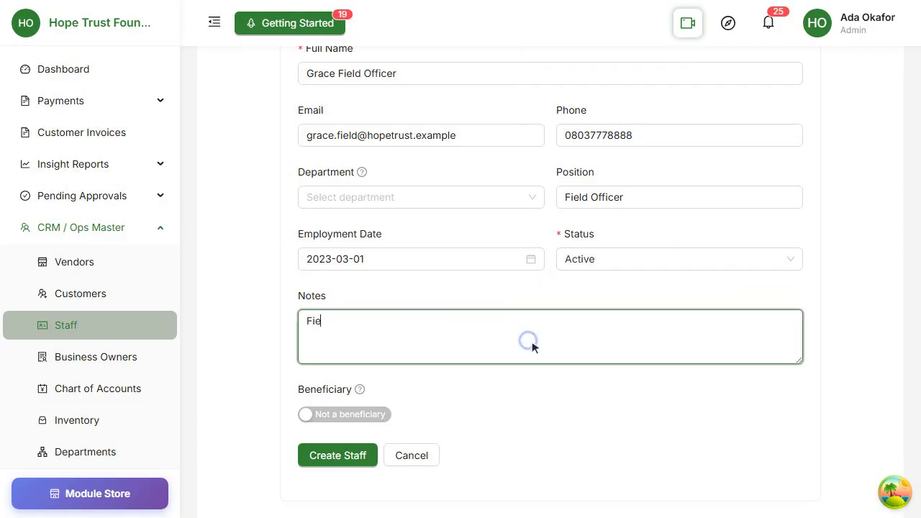
{"action": "type", "text": "ld officer who also qualifies for the staff welfare support programme."}
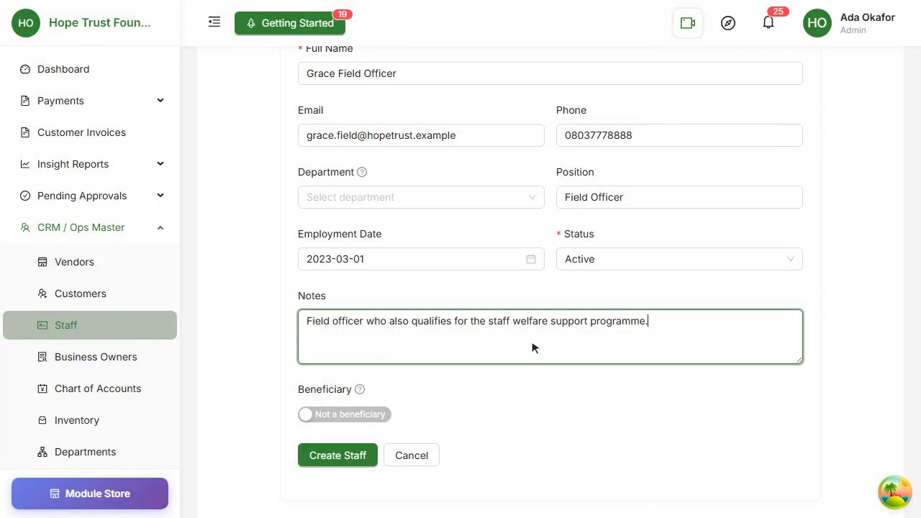
{"action": "scroll", "coordinate": [533, 347], "scroll_direction": "down", "scroll_amount": 2}
{"action": "left_click", "coordinate": [335, 318]}
{"action": "left_click", "coordinate": [545, 197]}
{"action": "left_click", "coordinate": [354, 362]}
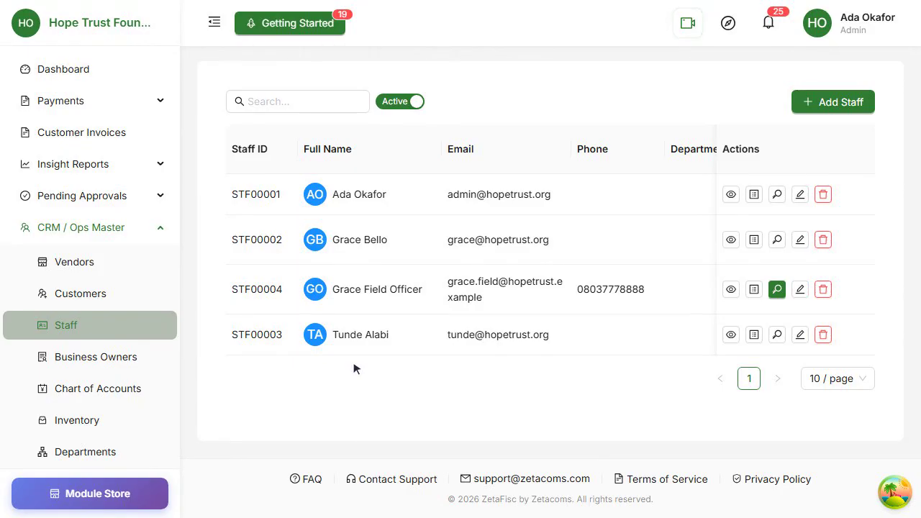
- Expand the Donations section in the sidebar and go to Disburse Donation
{"action": "scroll", "coordinate": [89, 257], "scroll_direction": "down", "scroll_amount": 10}
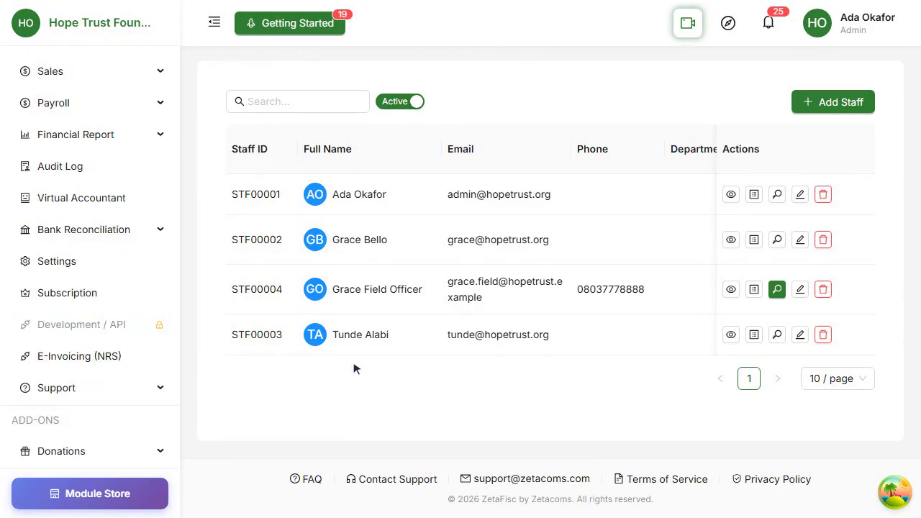
{"action": "left_click", "coordinate": [116, 452]}
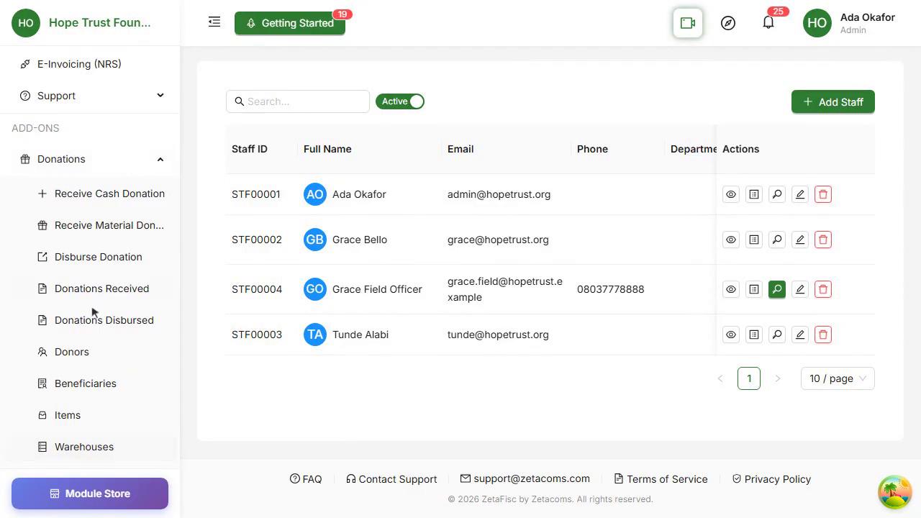
{"action": "left_click", "coordinate": [84, 257]}
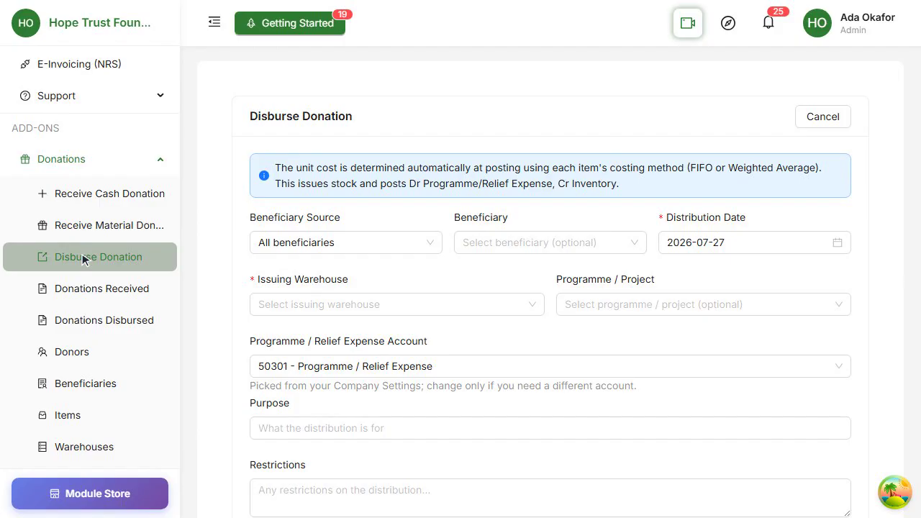
- Set Beneficiary Source to Customers and pick BEN00007 - Sunrise Traders Ltd
{"action": "left_click", "coordinate": [344, 245]}
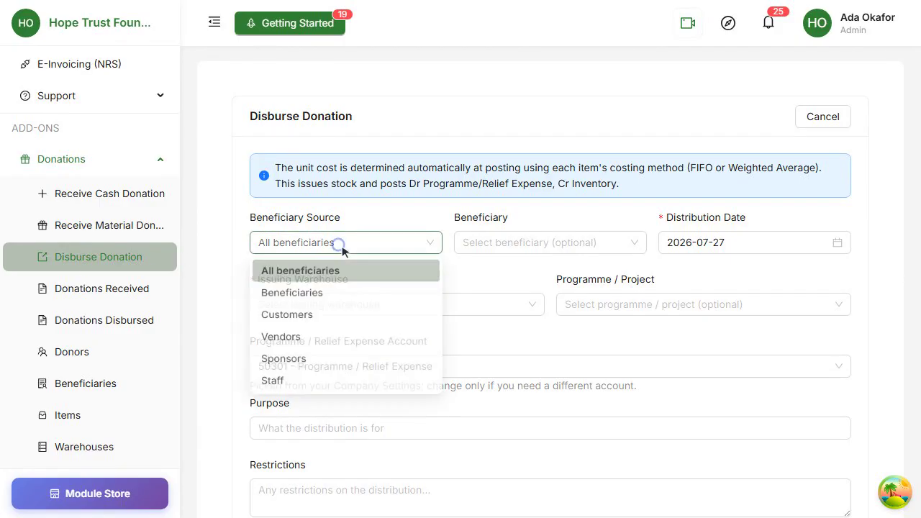
{"action": "left_click", "coordinate": [360, 323]}
{"action": "left_click", "coordinate": [532, 244]}
{"action": "left_click", "coordinate": [531, 272]}
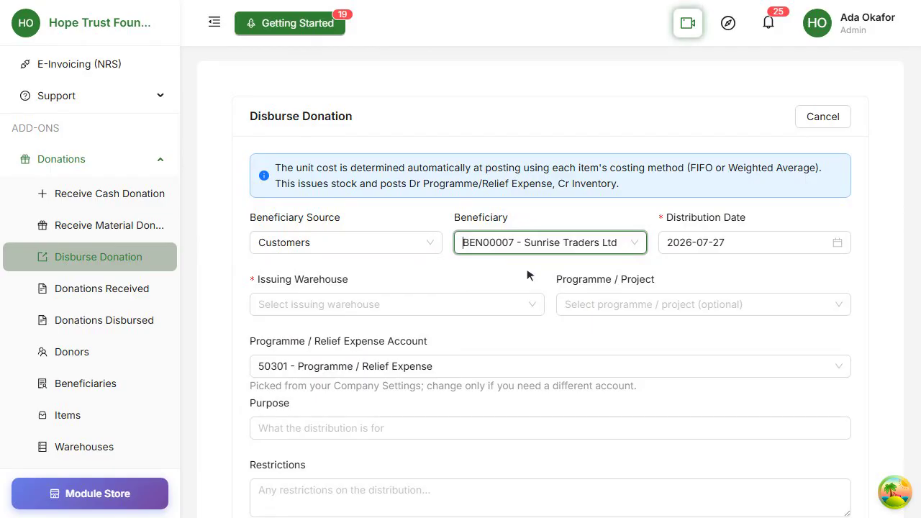
- Switch the source to Vendors and pick the BEN00008 vendor as beneficiary
{"action": "left_click", "coordinate": [353, 242]}
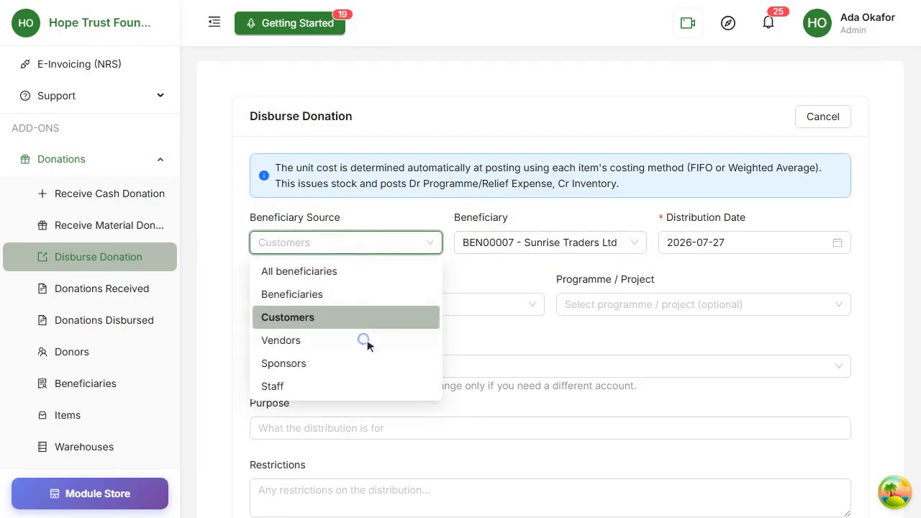
{"action": "left_click", "coordinate": [367, 339]}
{"action": "left_click", "coordinate": [583, 245]}
{"action": "left_click", "coordinate": [577, 270]}
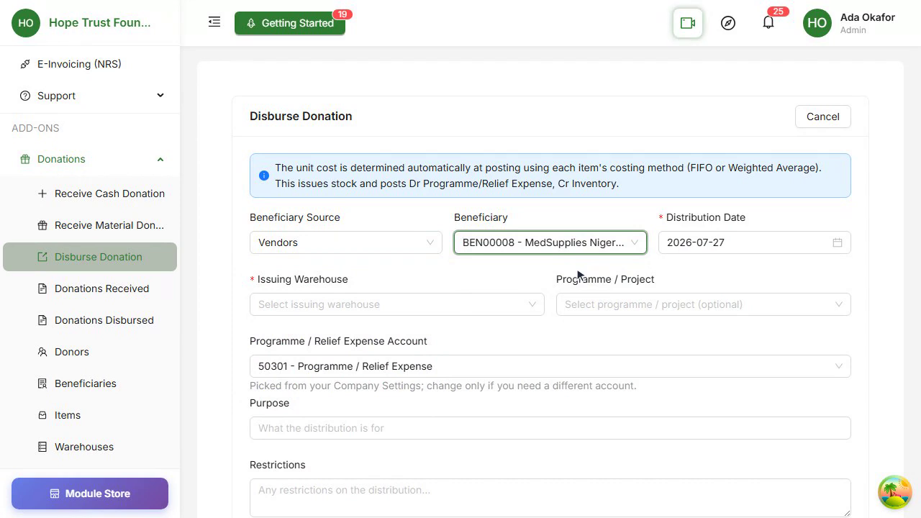
- Switch the source to Sponsors and pick the BEN00009 sponsor as beneficiary
{"action": "left_click", "coordinate": [341, 247]}
{"action": "scroll", "coordinate": [335, 255], "scroll_direction": "down", "scroll_amount": 2}
{"action": "left_click", "coordinate": [328, 263]}
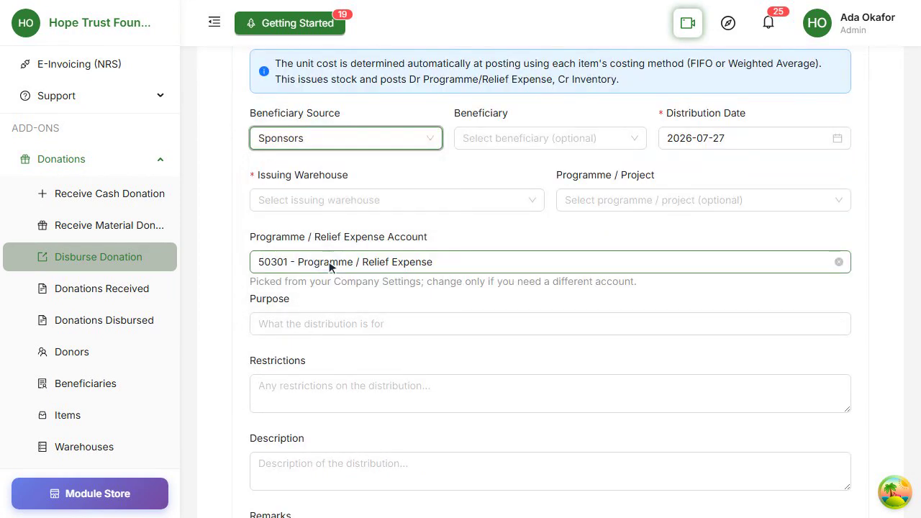
{"action": "scroll", "coordinate": [329, 267], "scroll_direction": "up", "scroll_amount": 2}
{"action": "left_click", "coordinate": [552, 243]}
{"action": "left_click", "coordinate": [552, 272]}
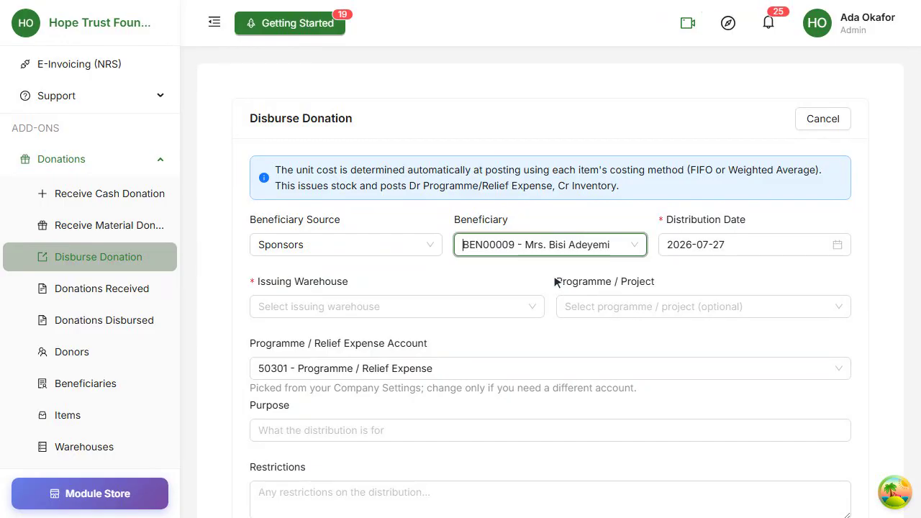
- Switch the source to Staff and pick the BEN00010 staff member as beneficiary
{"action": "left_click", "coordinate": [368, 247]}
{"action": "scroll", "coordinate": [367, 247], "scroll_direction": "down", "scroll_amount": 2}
{"action": "left_click", "coordinate": [352, 262]}
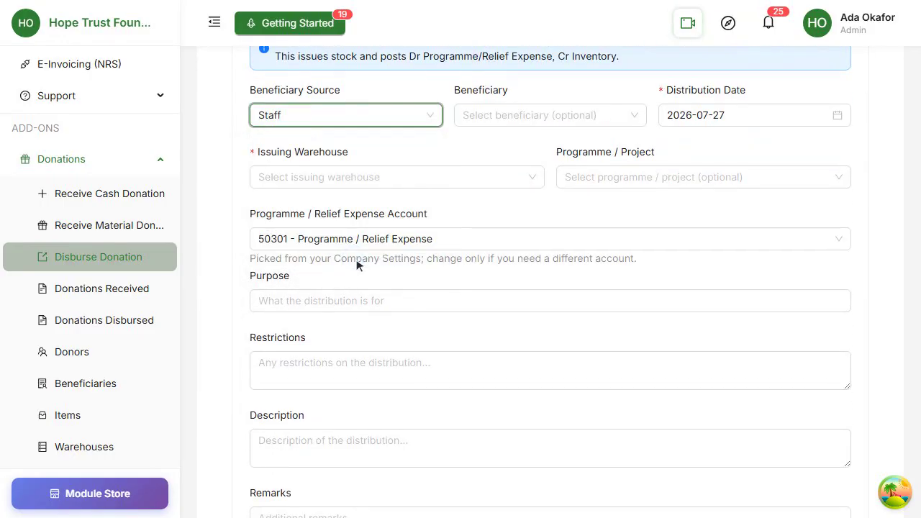
{"action": "scroll", "coordinate": [403, 273], "scroll_direction": "up", "scroll_amount": 2}
{"action": "left_click", "coordinate": [533, 245]}
{"action": "left_click", "coordinate": [529, 274]}
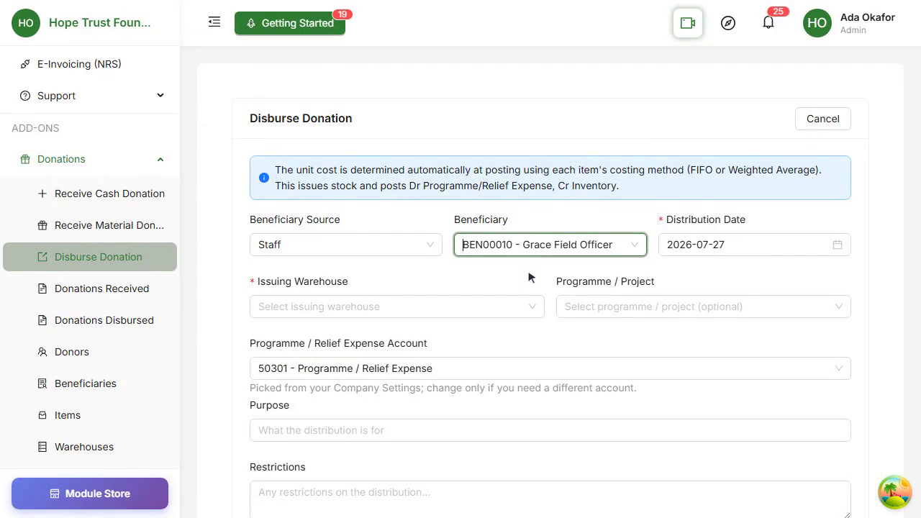
- Switch the source to Beneficiaries and select BEN00002 - Sunrise Academy
{"action": "left_click", "coordinate": [353, 248]}
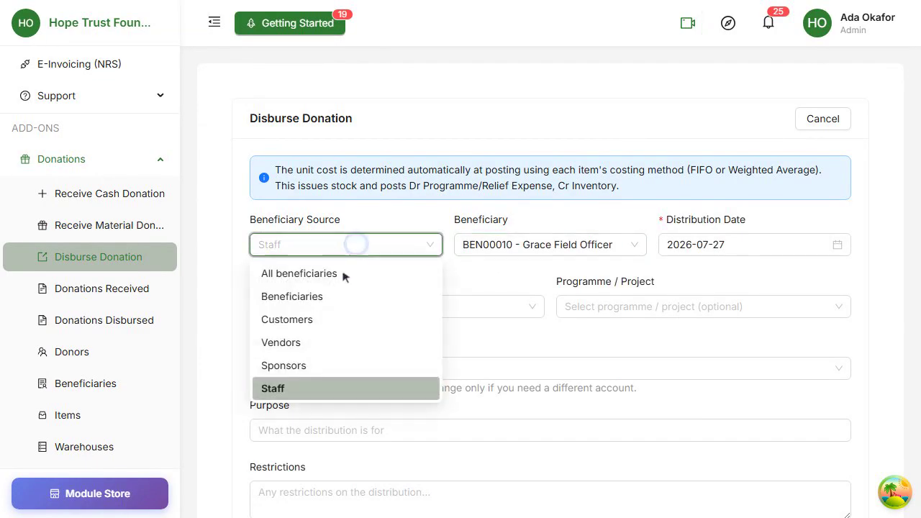
{"action": "left_click", "coordinate": [317, 295]}
{"action": "left_click", "coordinate": [524, 251]}
{"action": "scroll", "coordinate": [538, 251], "scroll_direction": "down", "scroll_amount": 2}
{"action": "left_click", "coordinate": [558, 260]}
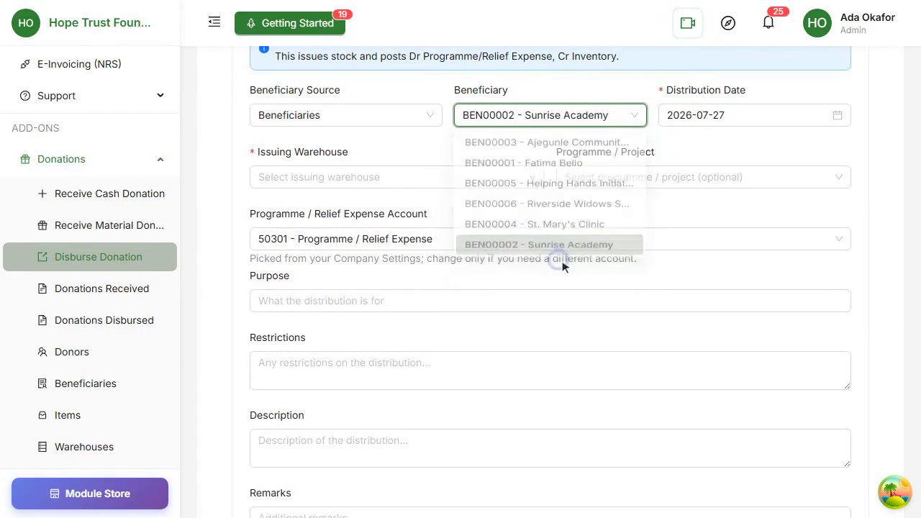